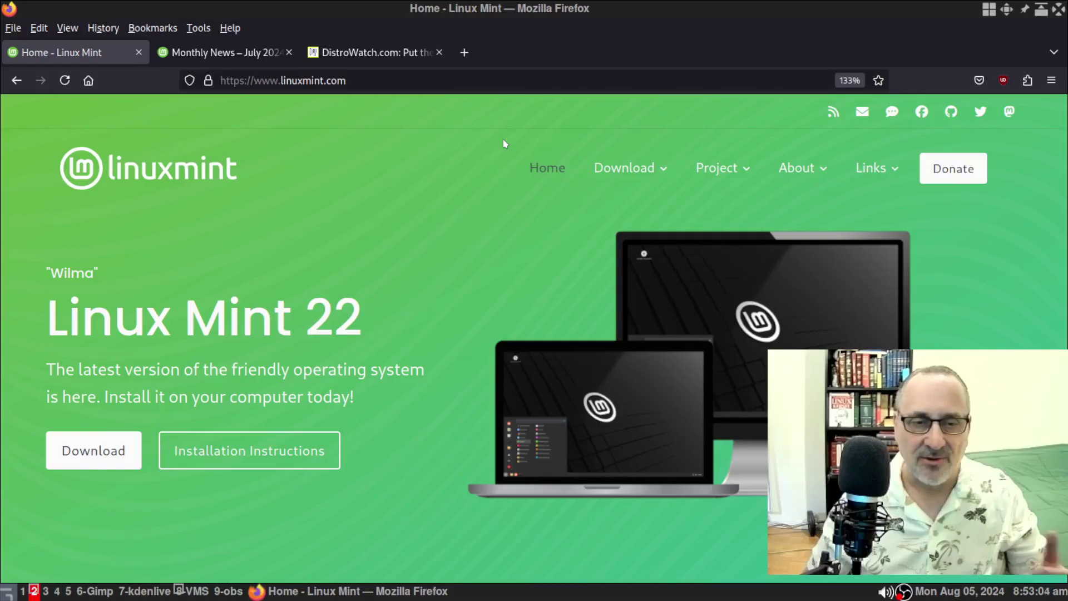
- Bring up the 'Linux Mint 22 Wilma released!' post from the July 2024 monthly news
mouse_move(632, 175)
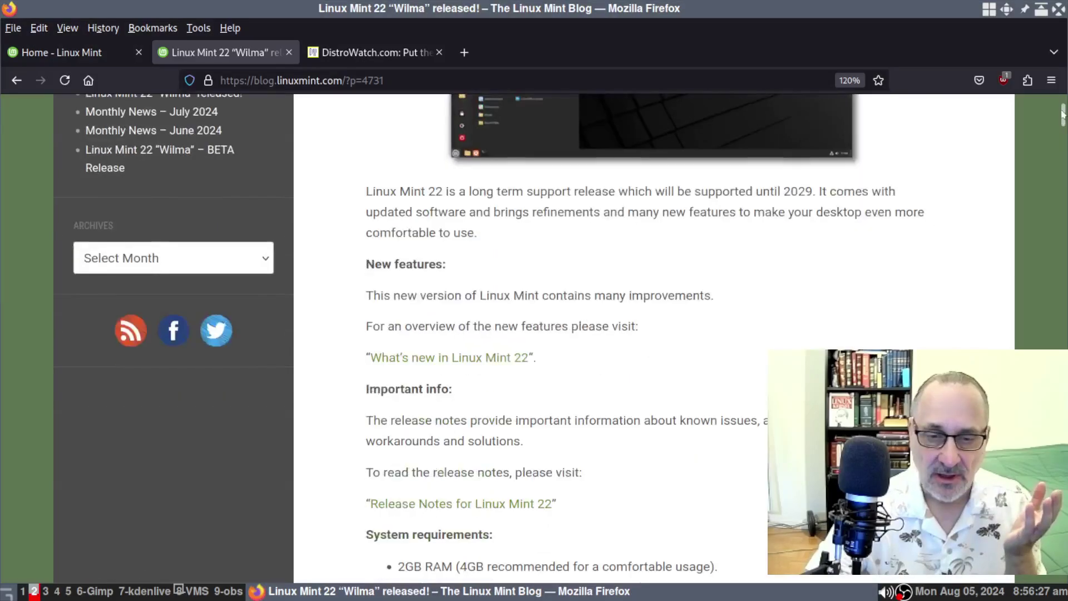
- Bring up the Linux Mint 22 upgrade post from the blog's Recent Posts sidebar
mouse_move(1062, 114)
left_mouse_down()
mouse_move(1046, 169)
mouse_move(1054, 105)
left_mouse_up()
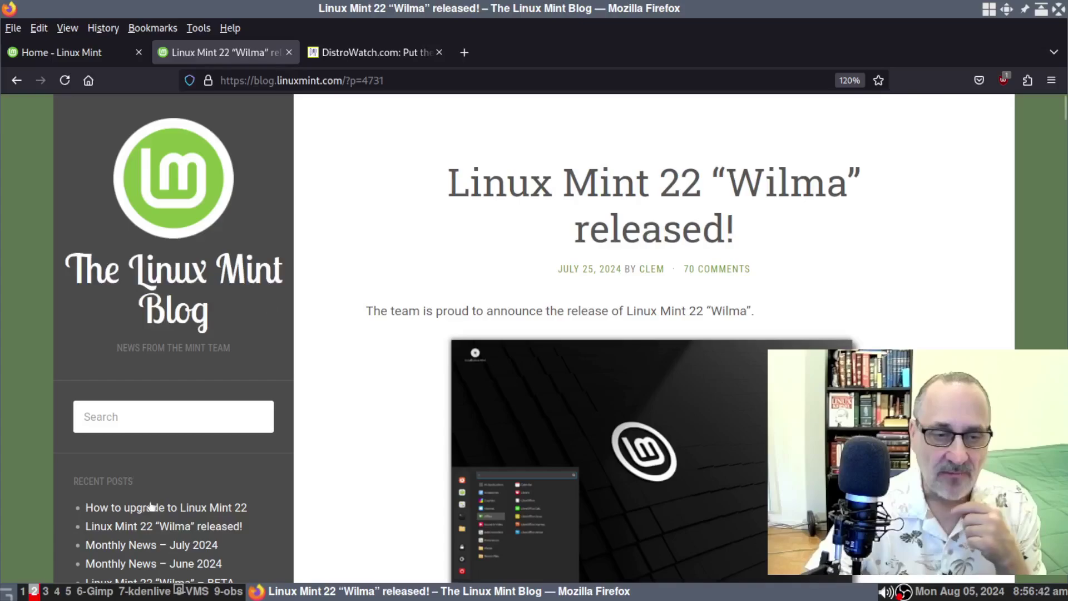
left_click(223, 508)
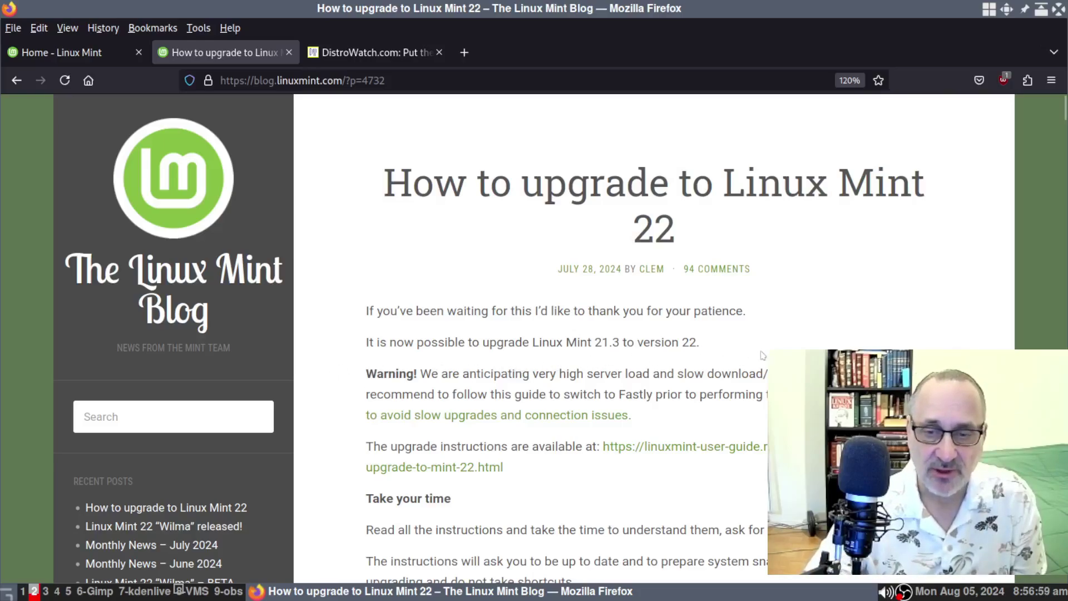
scroll(764, 354, "down", 5)
scroll(764, 351, "down", 4)
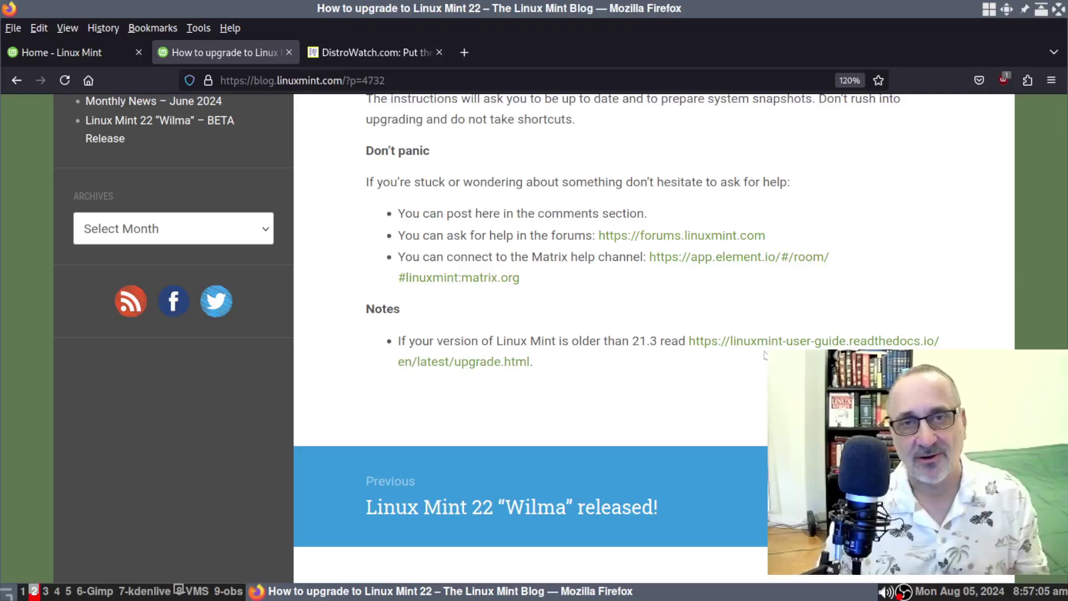
key("Home")
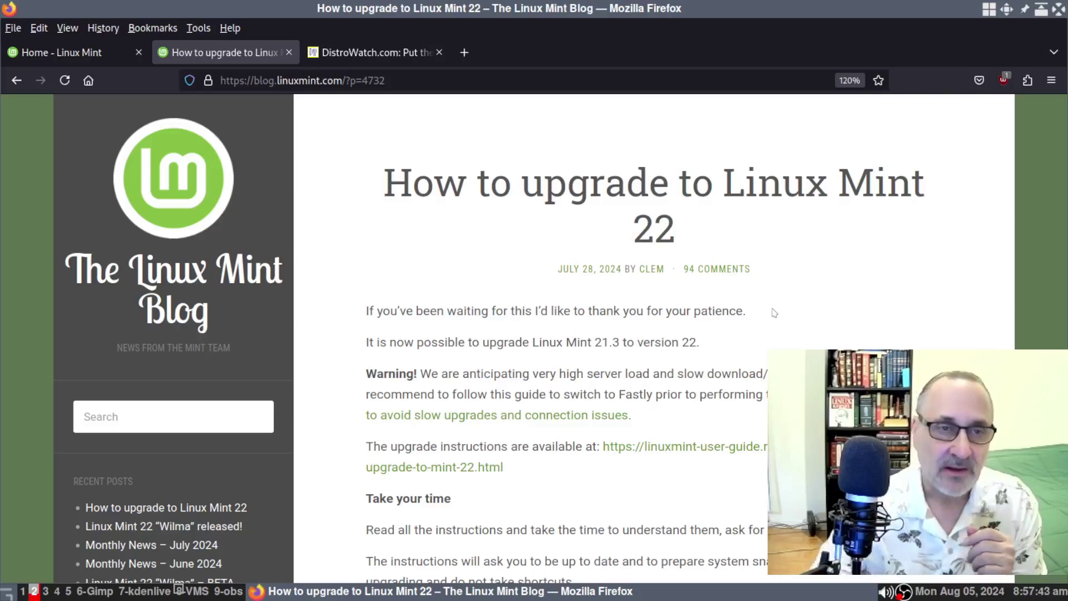
- Show the DistroWatch Mint-vs-LMDE poll zoomed in, highlighting LMDE's vote count and 35% share
left_click(379, 53)
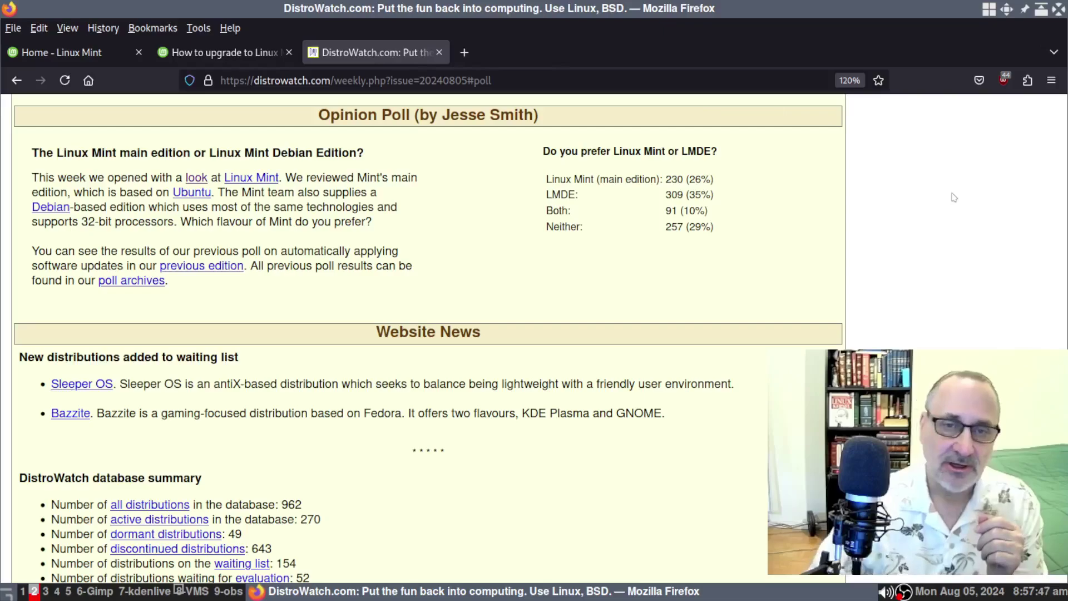
key("ctrl+plus")
key("ctrl+plus")
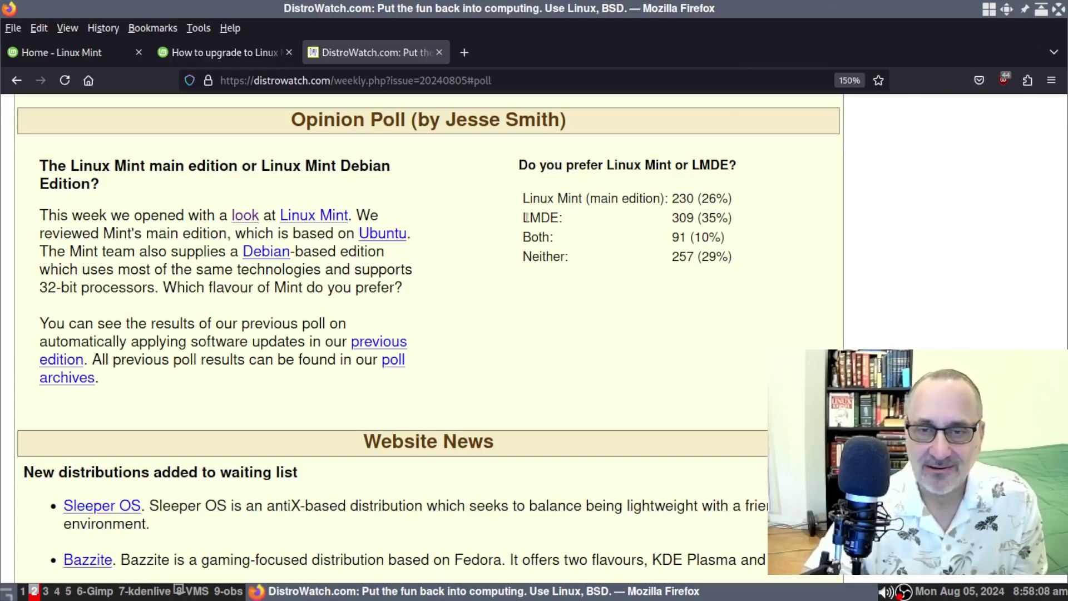
left_click_drag(522, 218, 760, 212)
left_click(761, 218)
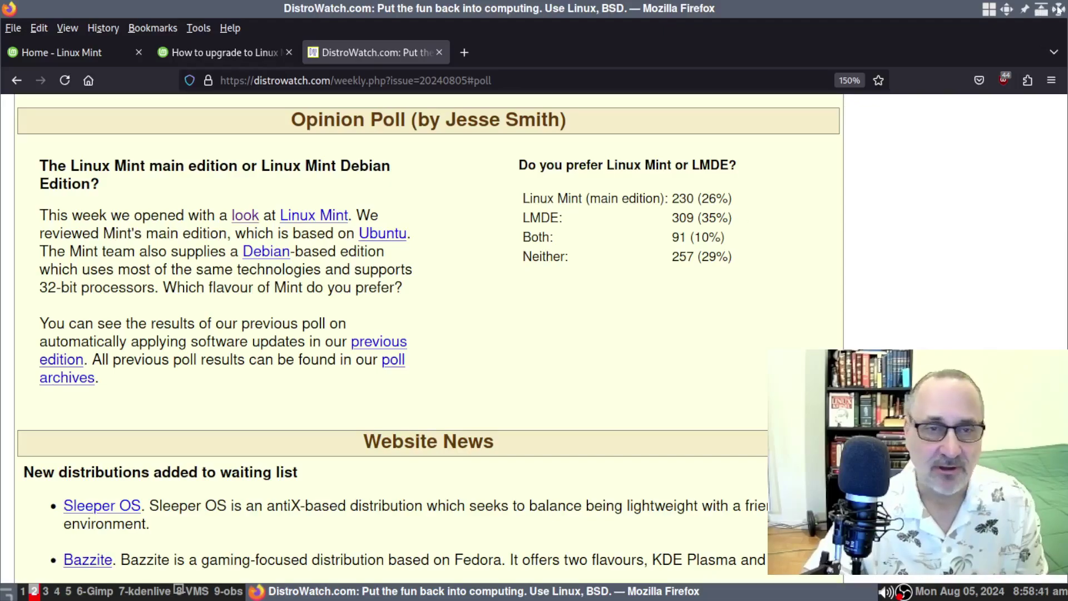
left_click(1058, 9)
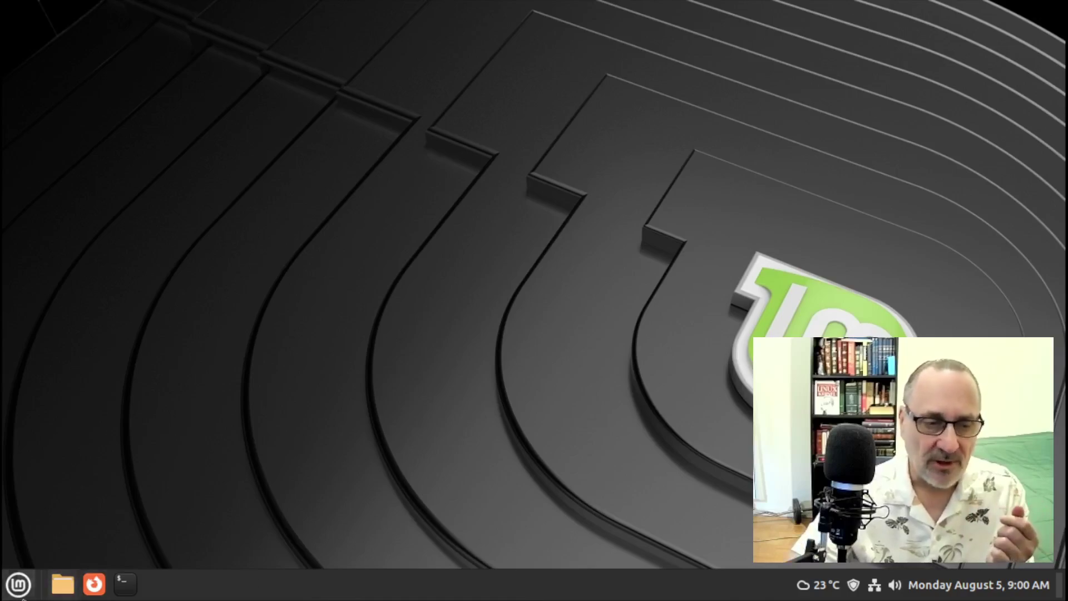
- Launch Software Manager and run neofetch to confirm Linux Mint 22 with Cinnamon 6.2.7
left_click(17, 585)
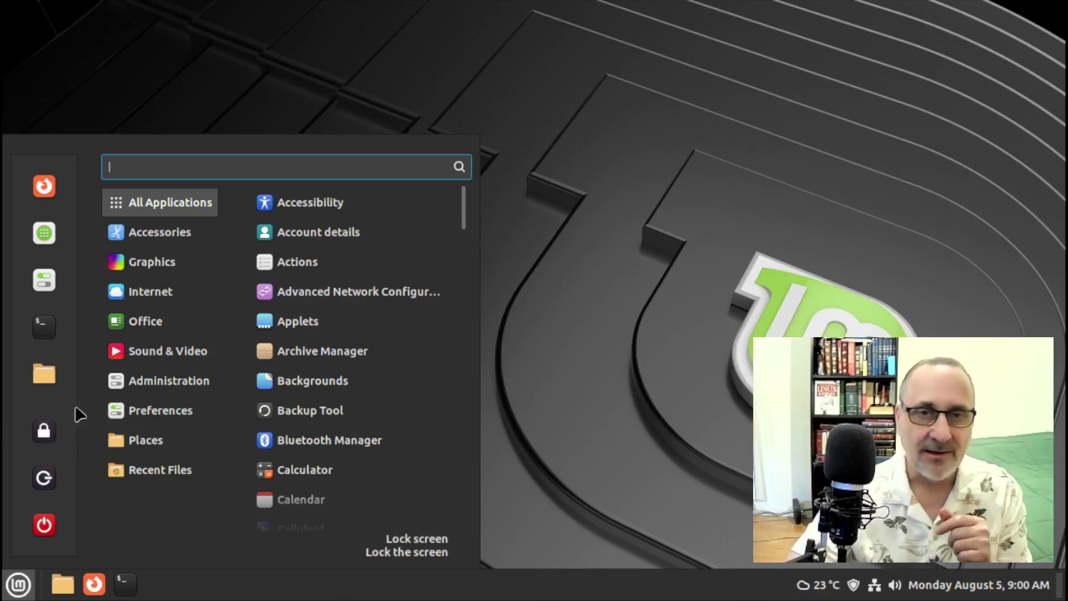
left_click(44, 231)
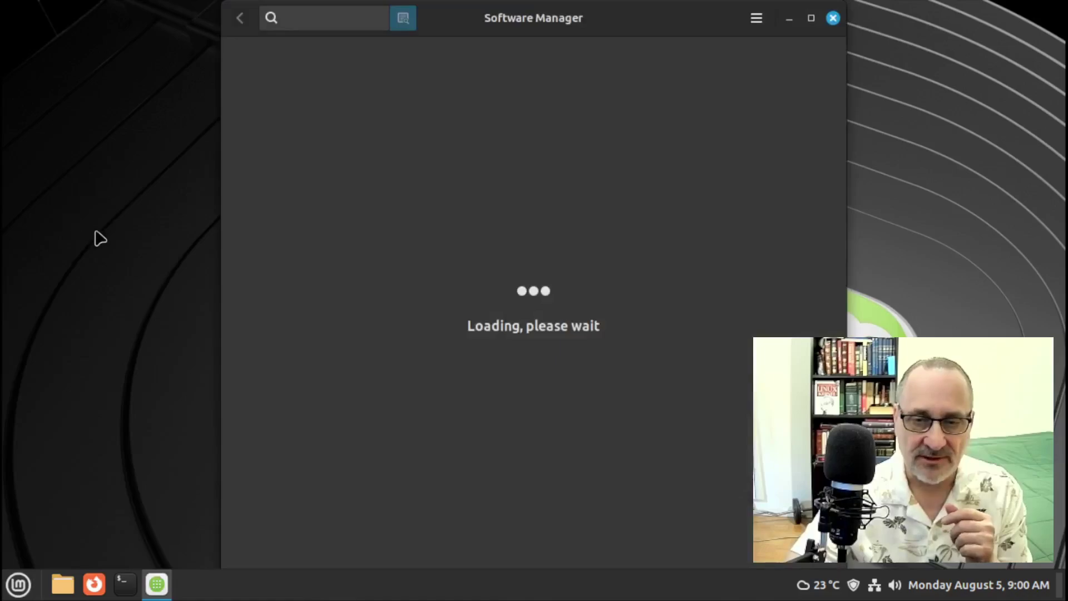
left_click(122, 585)
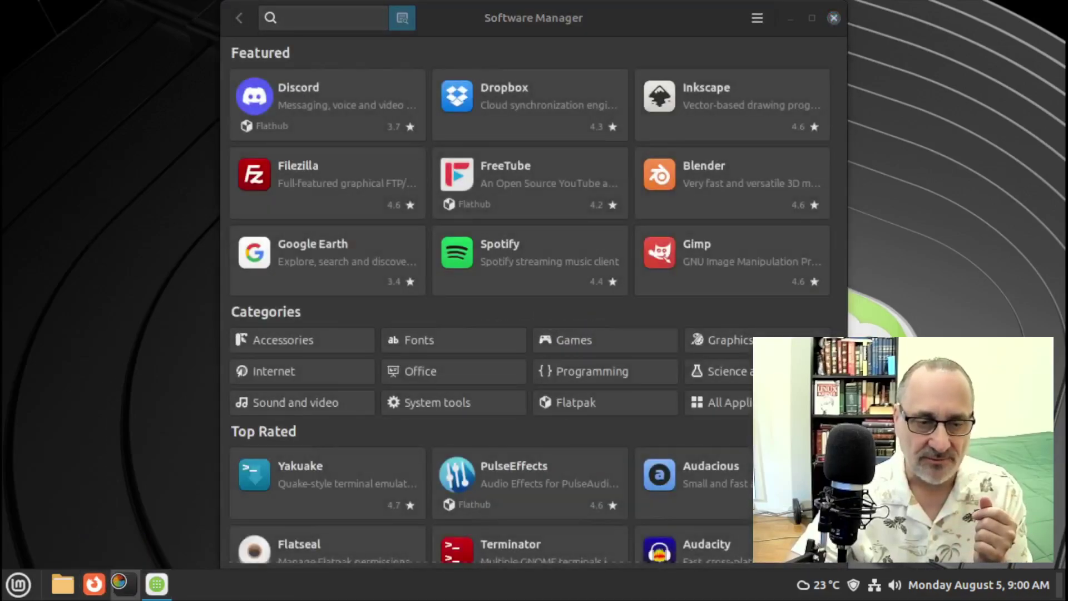
type("neofetch")
key("Return")
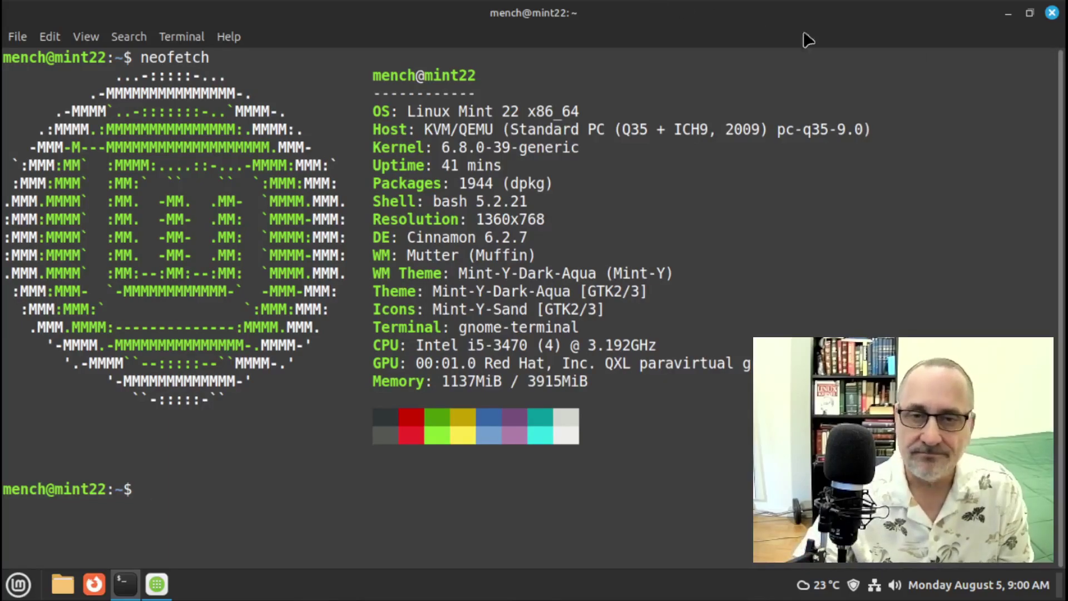
- Close the terminal, maximize Software Manager, and show its Preferences page with the Flatpak settings
left_click(1052, 13)
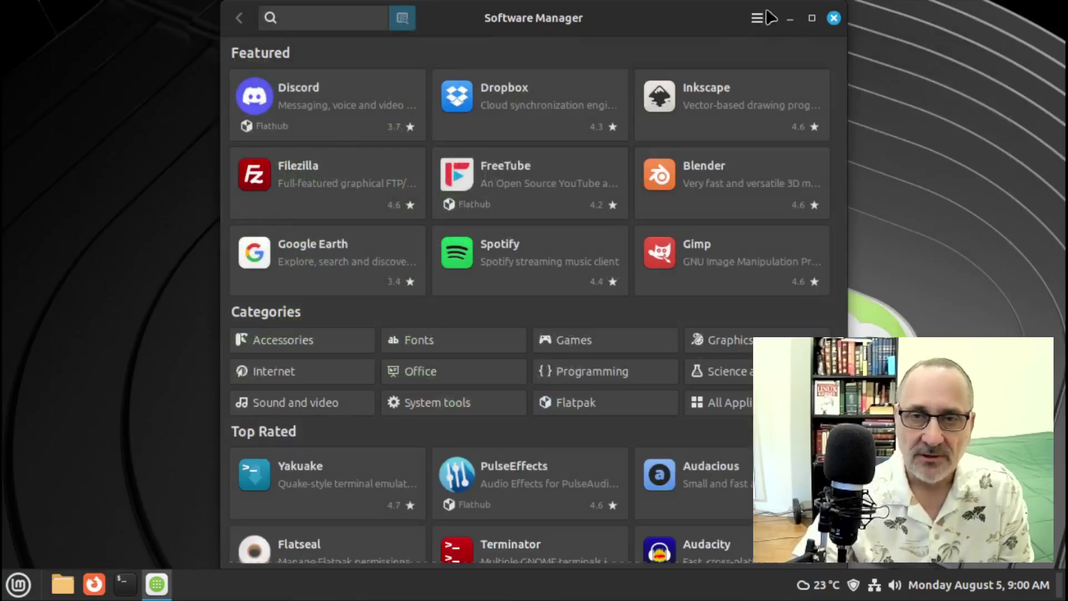
left_click(812, 20)
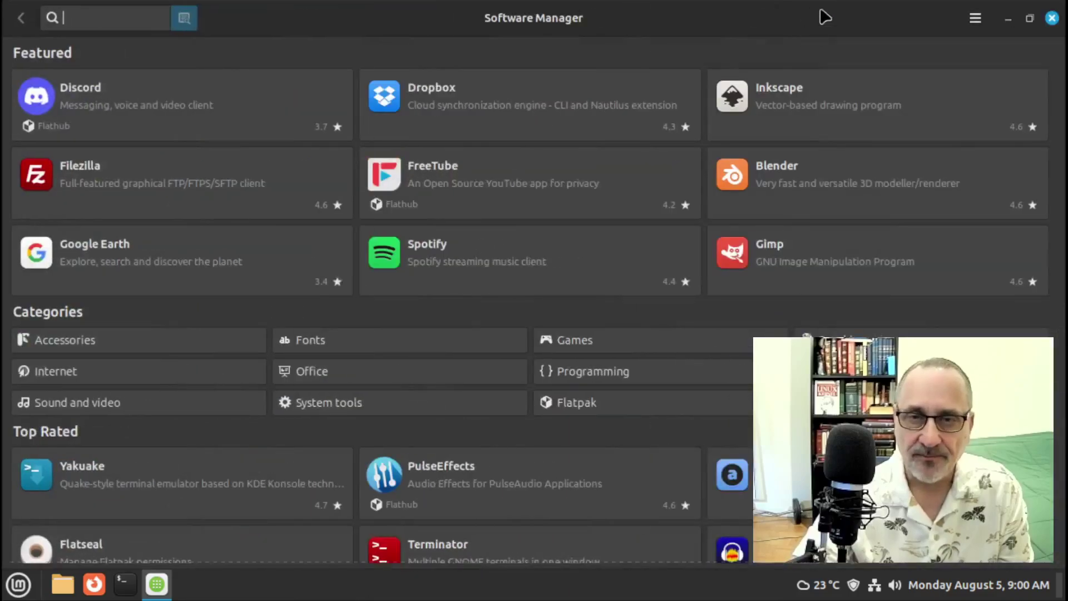
left_click(974, 21)
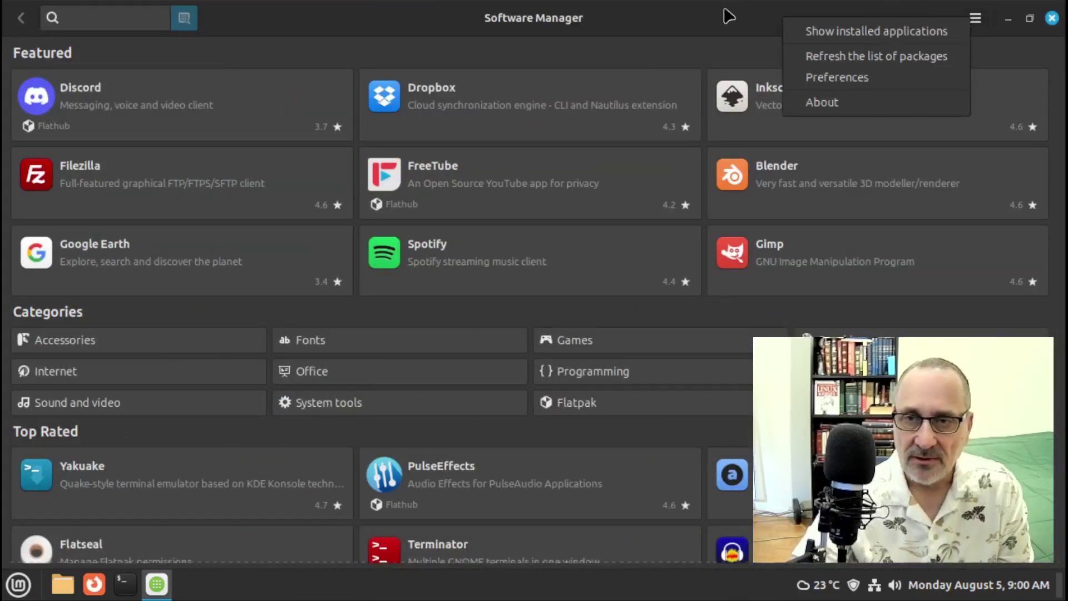
left_click(882, 78)
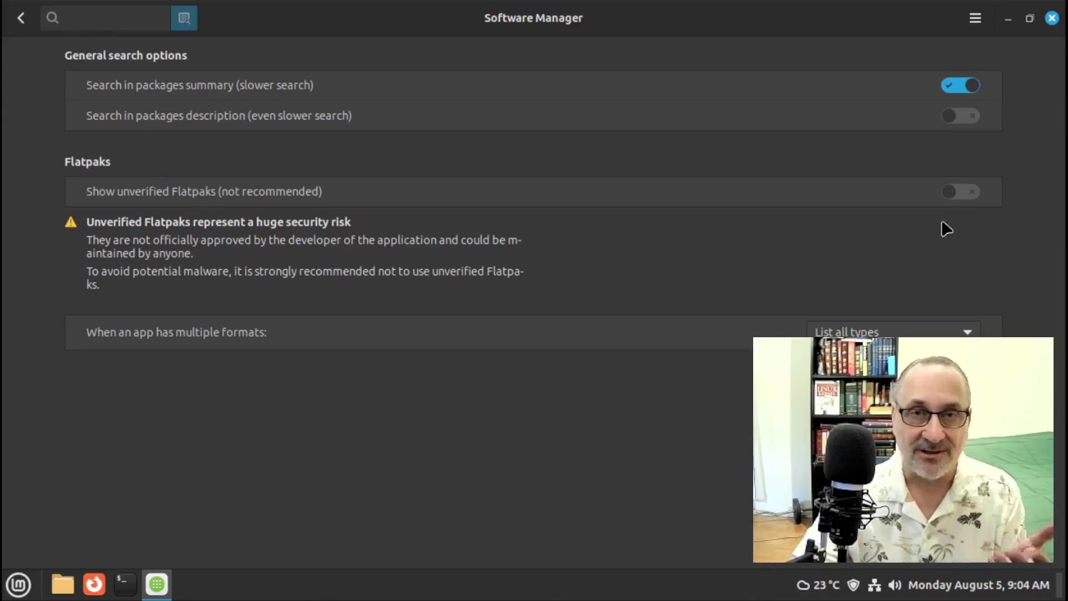
- Close Software Manager and bring the LMDE-6 virtual machine up full-screen
left_click(1051, 18)
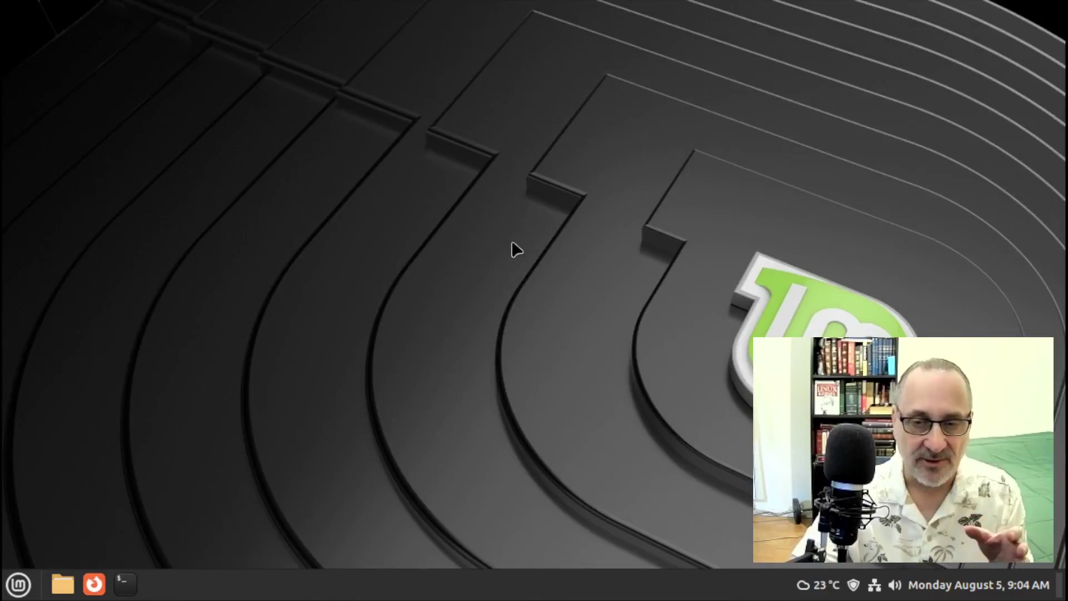
left_click(522, 14)
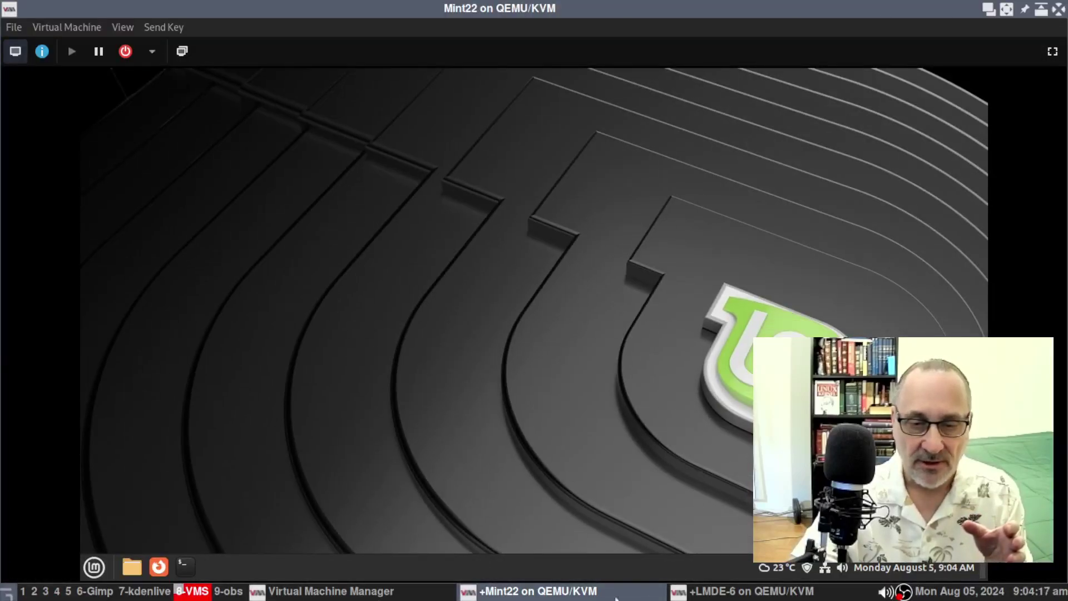
left_click(716, 595)
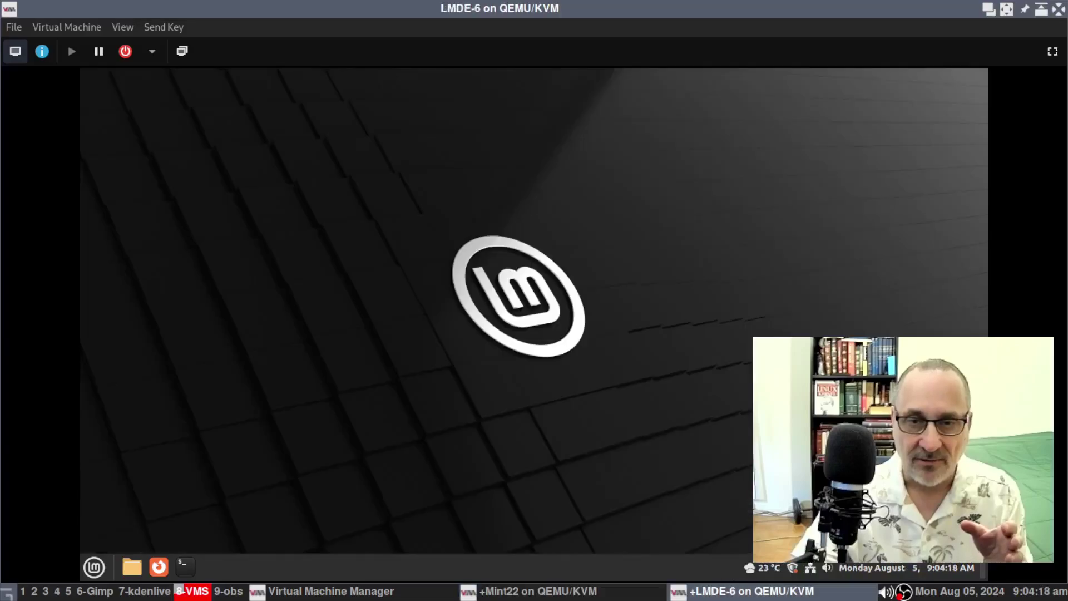
left_click(1052, 51)
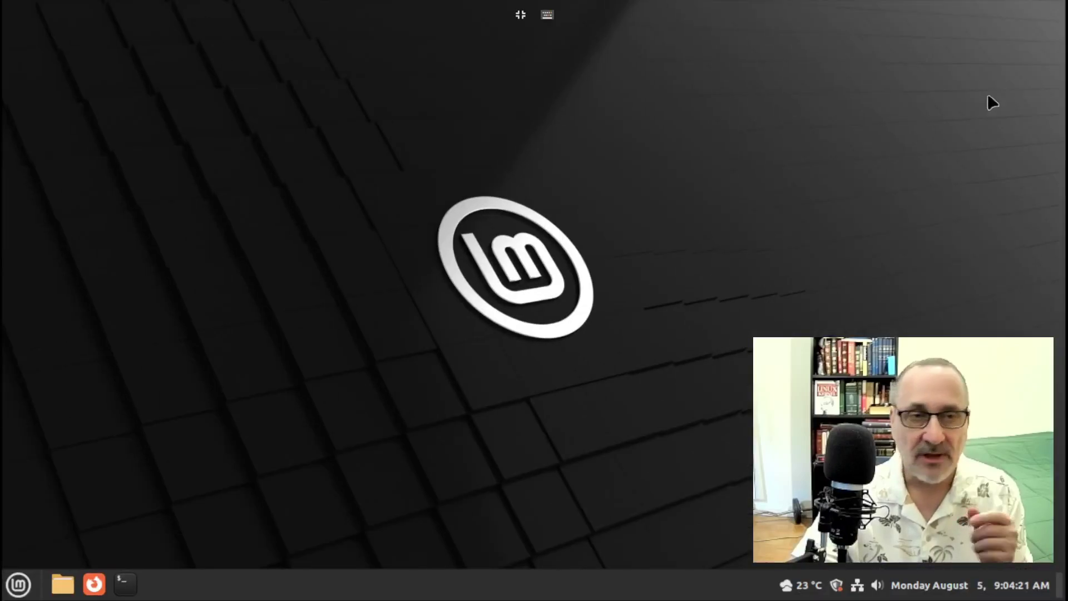
- Run neofetch in a maximized guest terminal to confirm LMDE 6 with Cinnamon 6.0.4
left_click(126, 585)
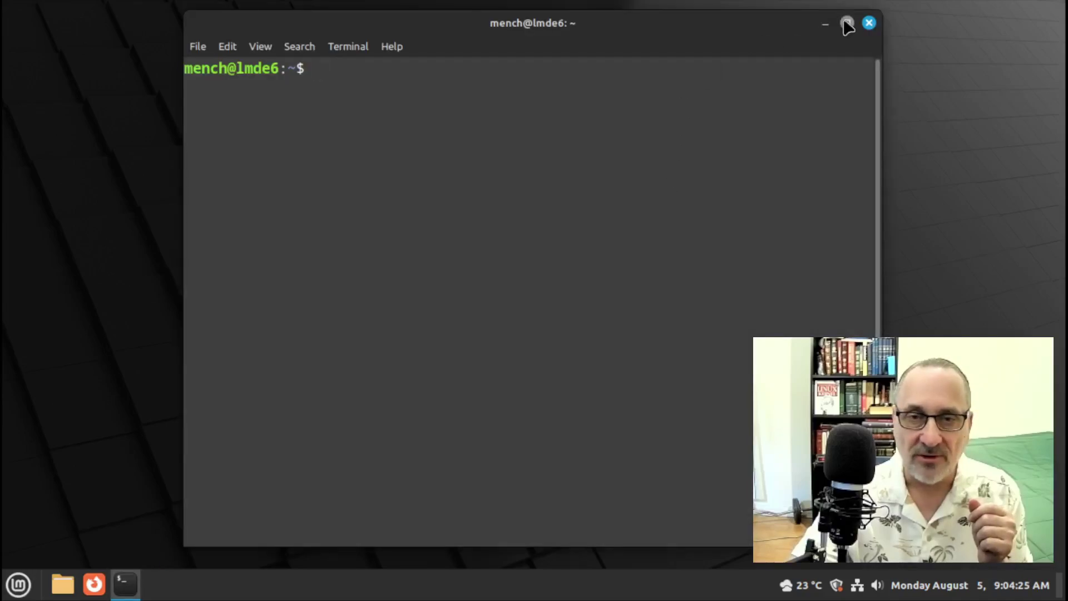
left_click(844, 24)
type("neofetch")
key("Return")
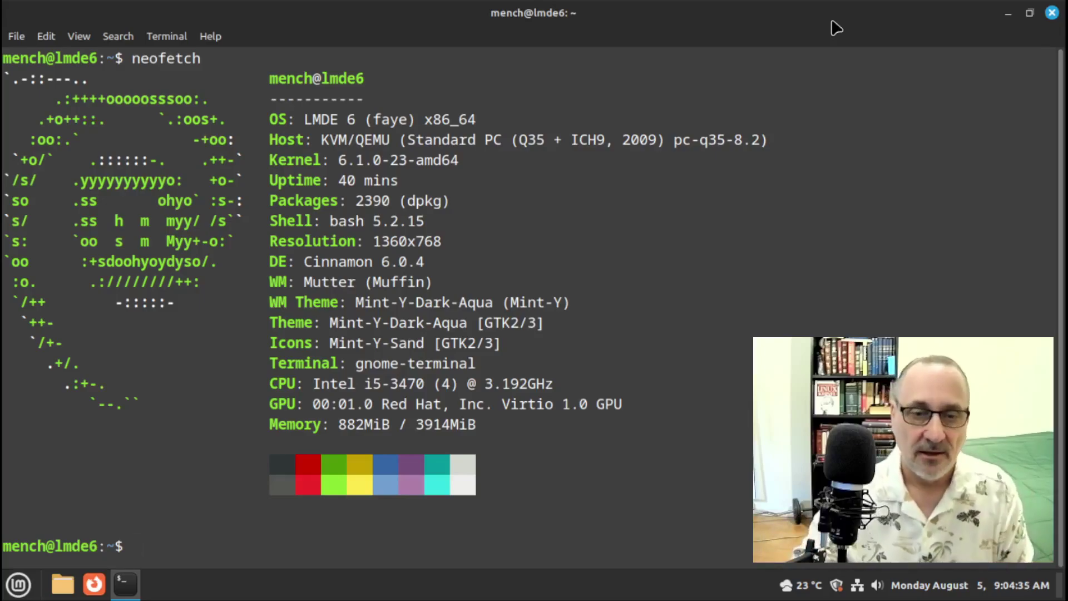
left_click(1051, 12)
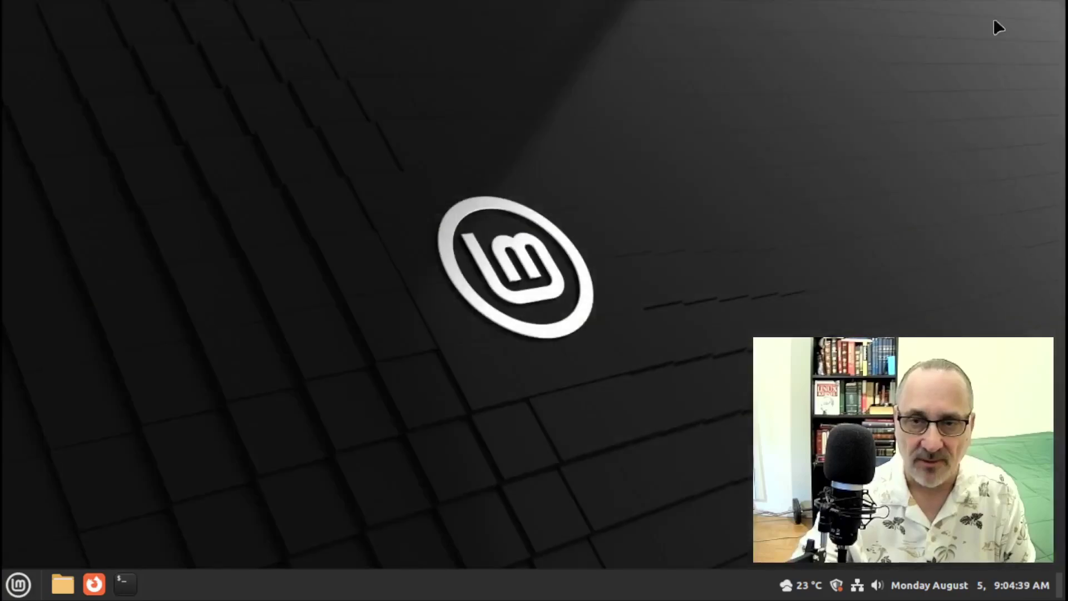
left_click(18, 584)
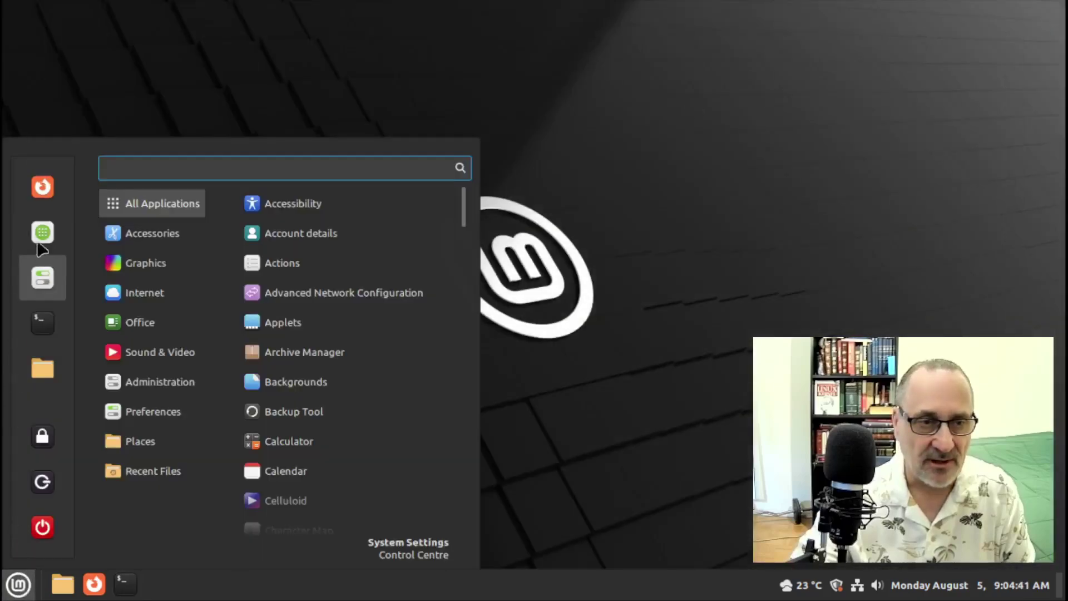
left_click(44, 233)
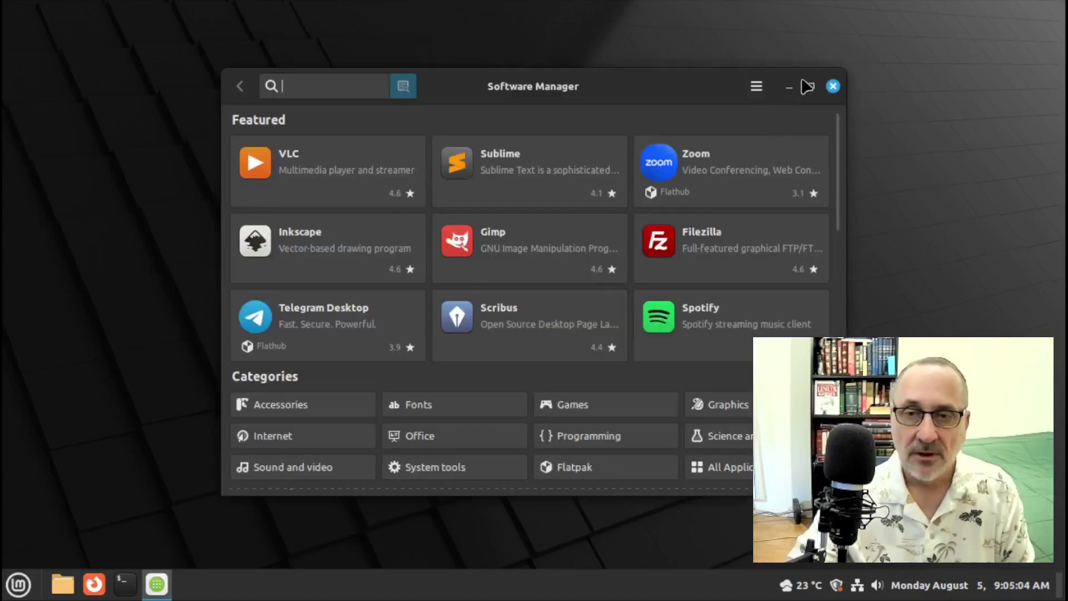
left_click(807, 87)
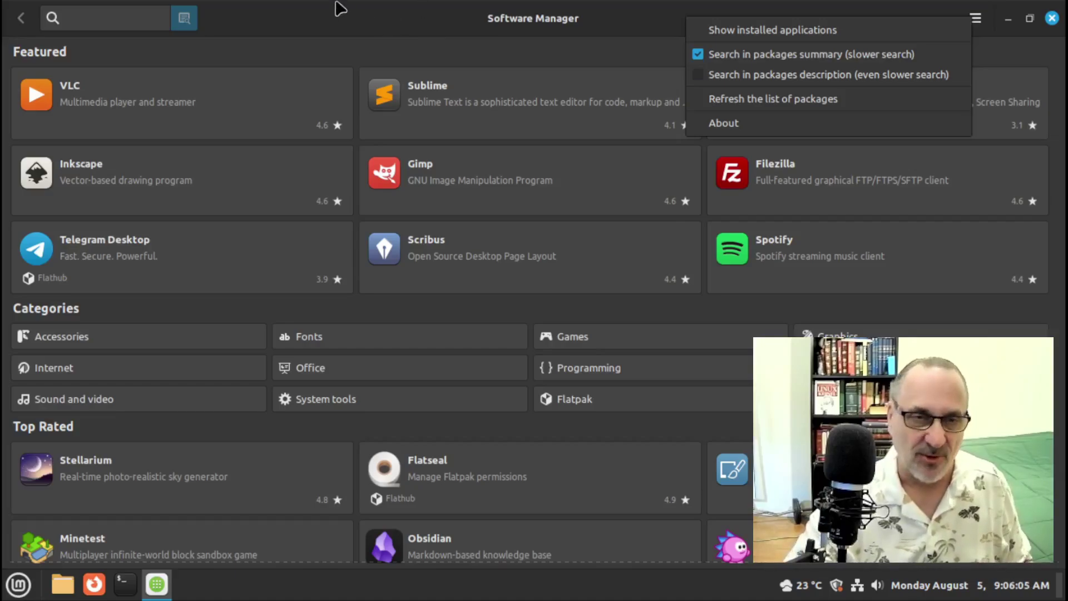
left_click(340, 10)
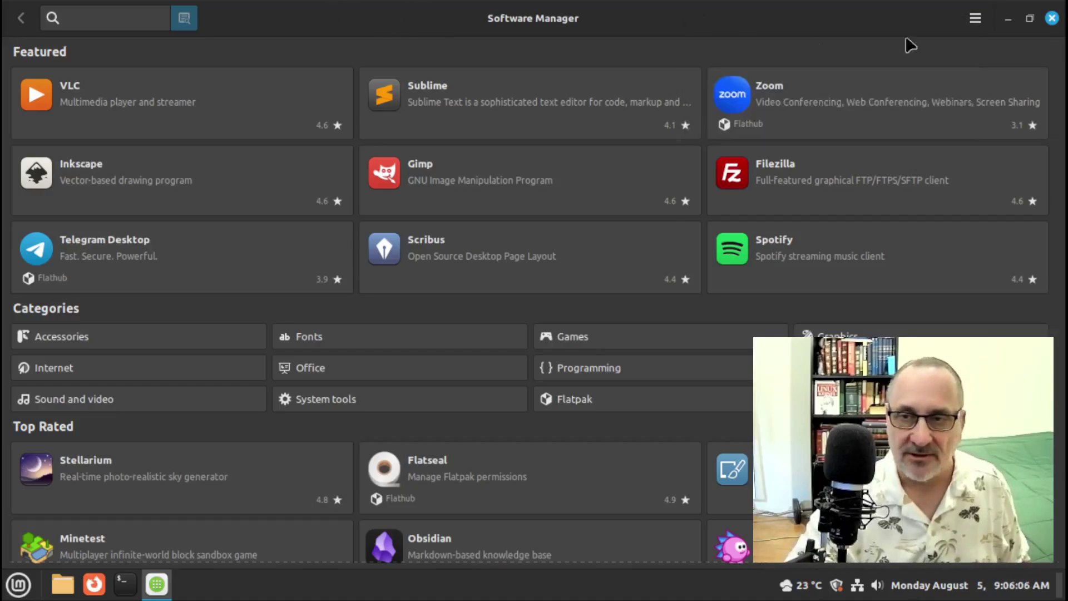
left_click(1052, 17)
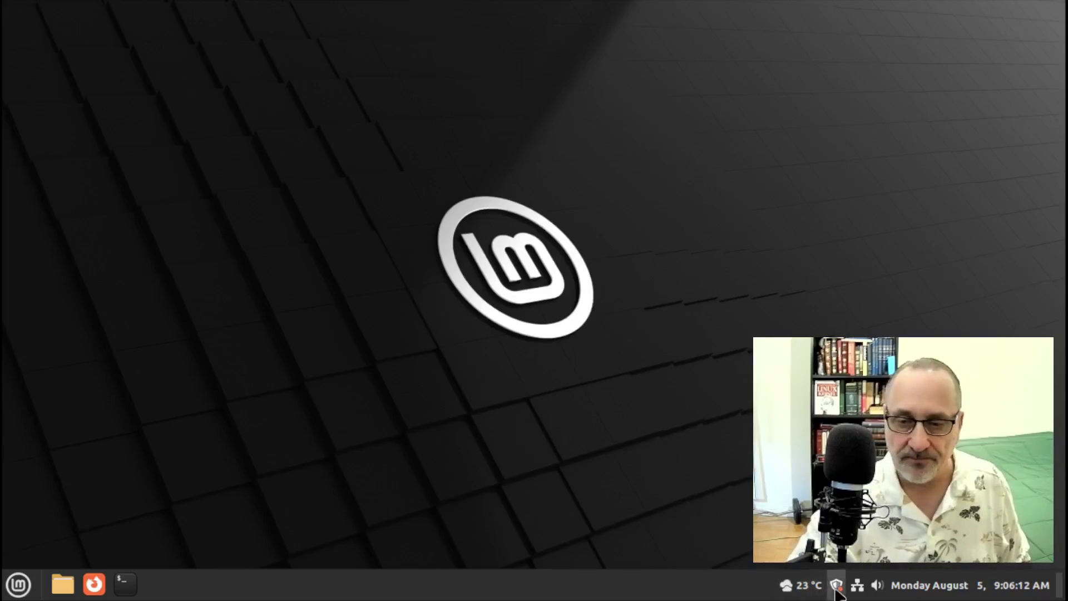
left_click(836, 584)
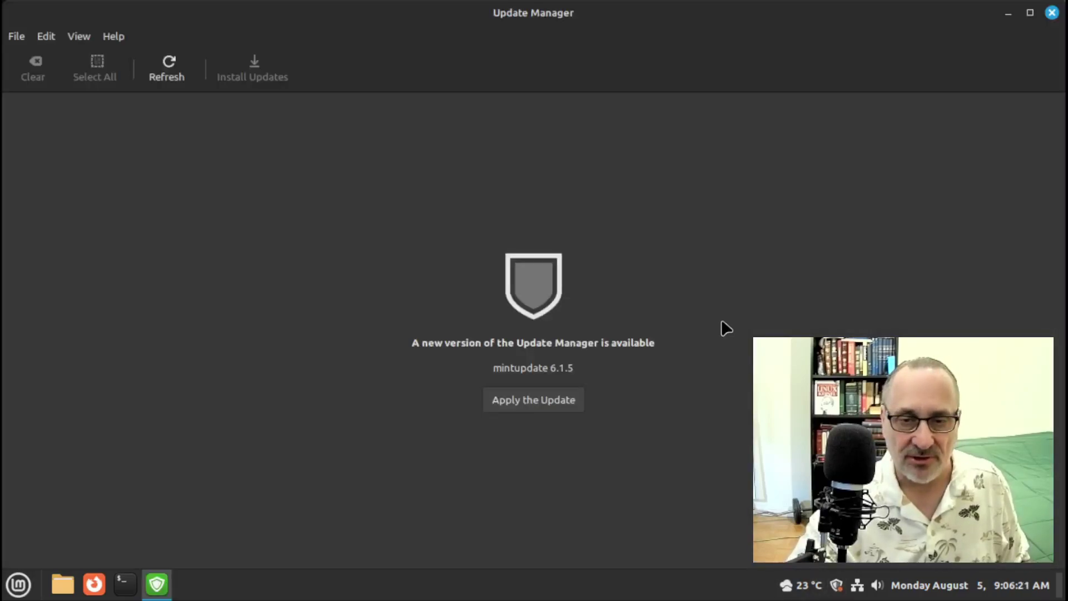
- Apply the mintupdate 6.1.5 self-update, authorizing it with the account password
left_click(532, 404)
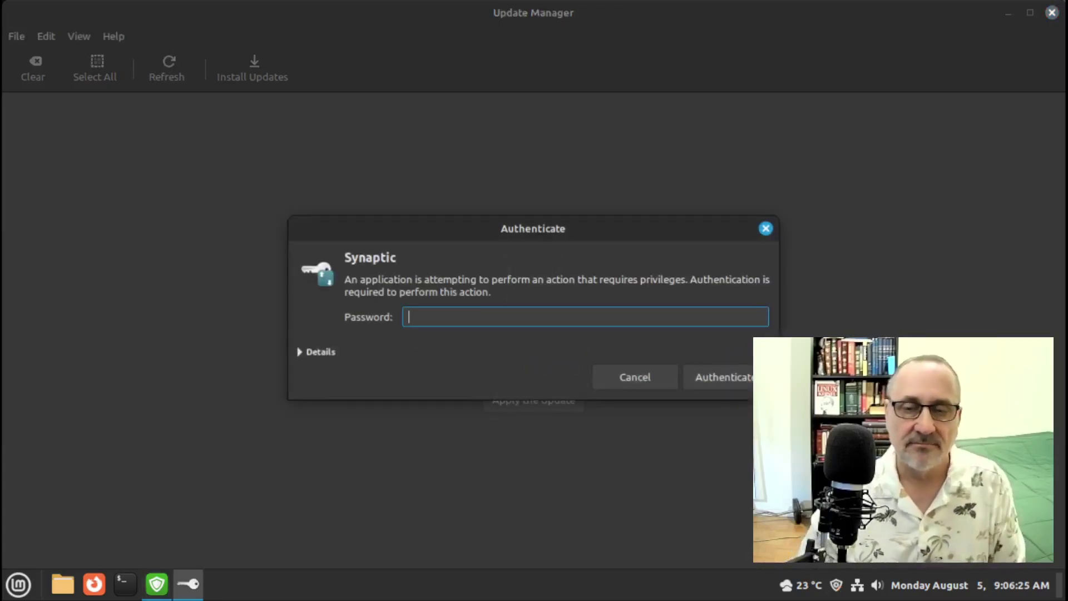
type("••")
key("Return")
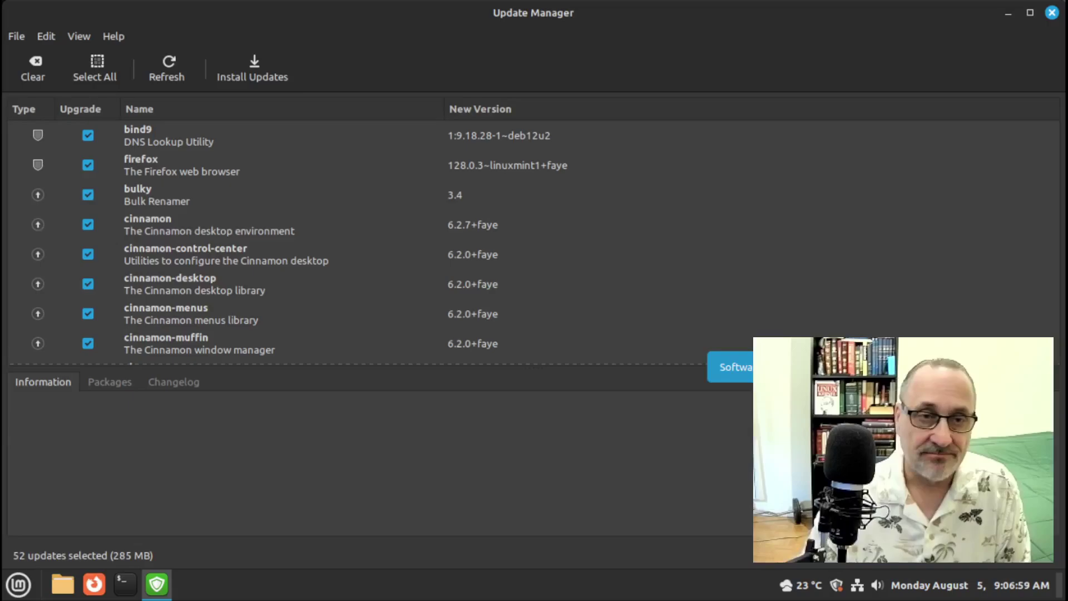
- Install the 52 selected updates, accepting the additional packages and authorizing with the password
left_click(256, 64)
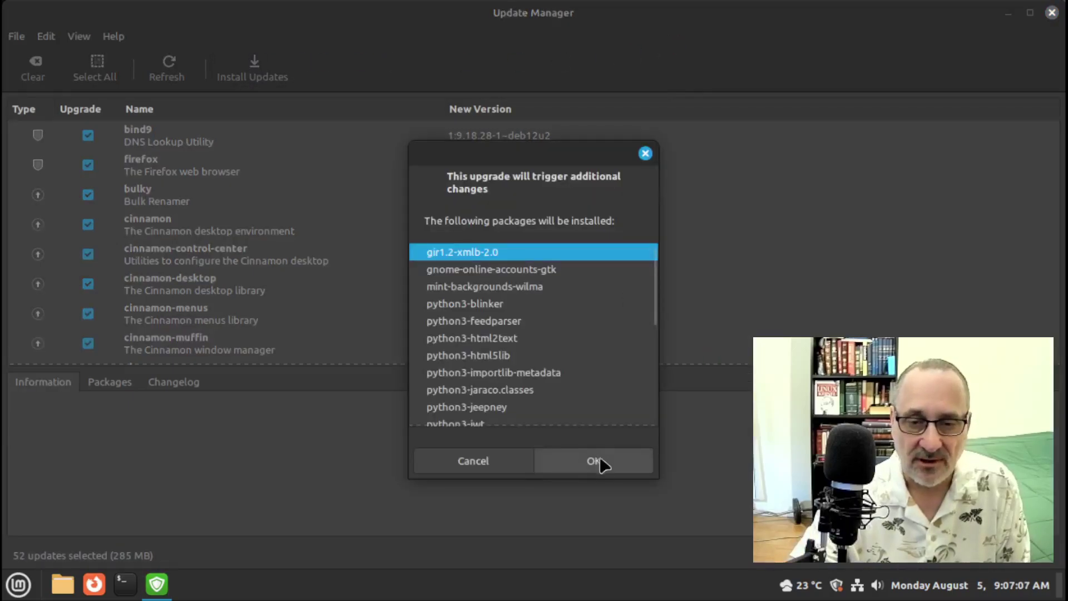
left_click(594, 461)
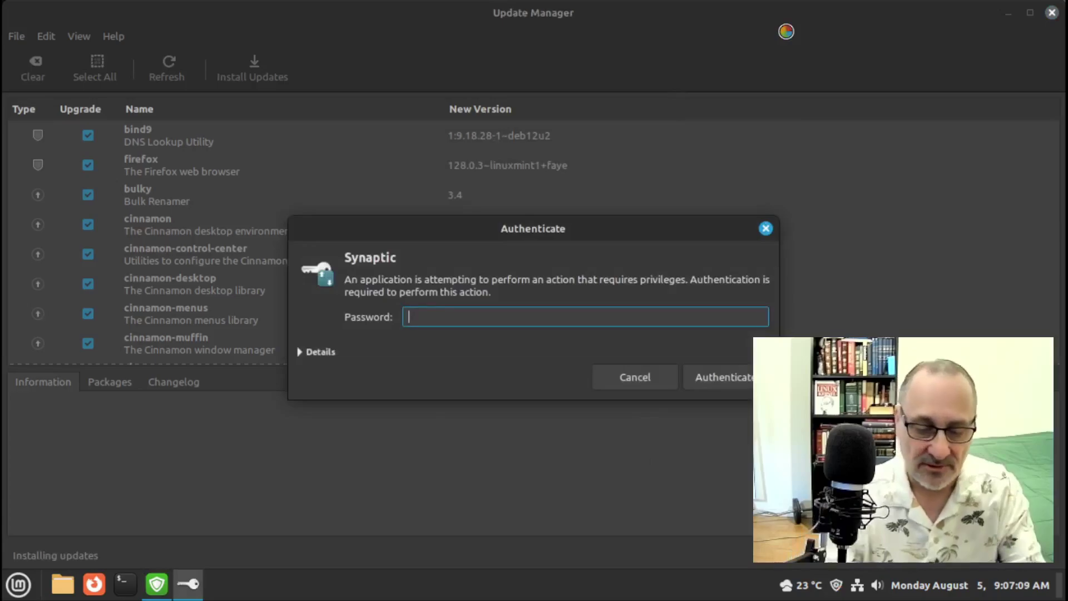
type("••")
key("Return")
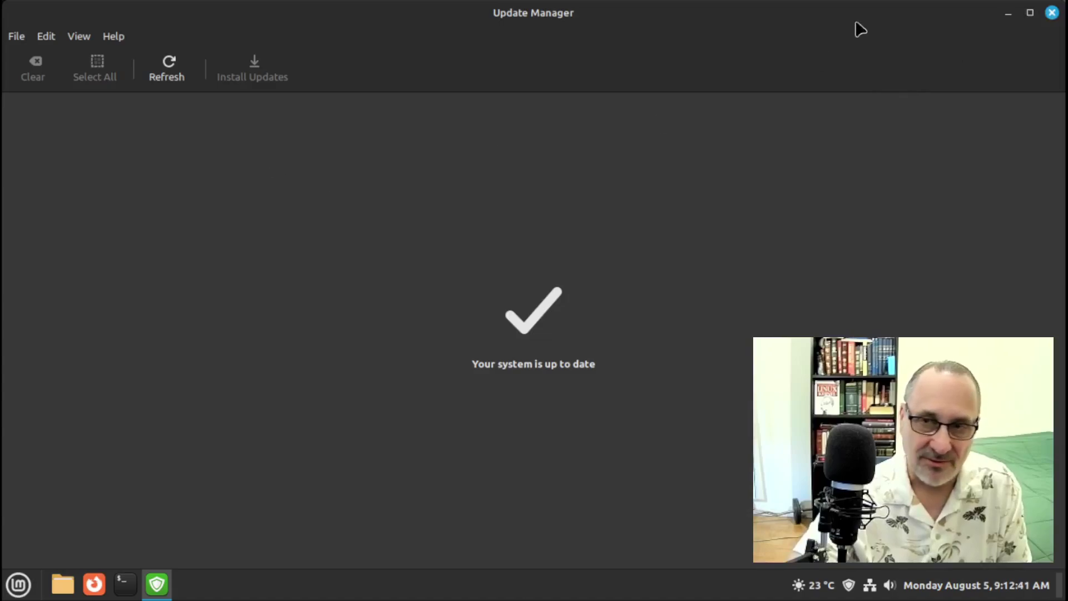
- Close Update Manager, relaunch Software Manager, and show its Preferences with the new Flatpak options
left_click(1051, 12)
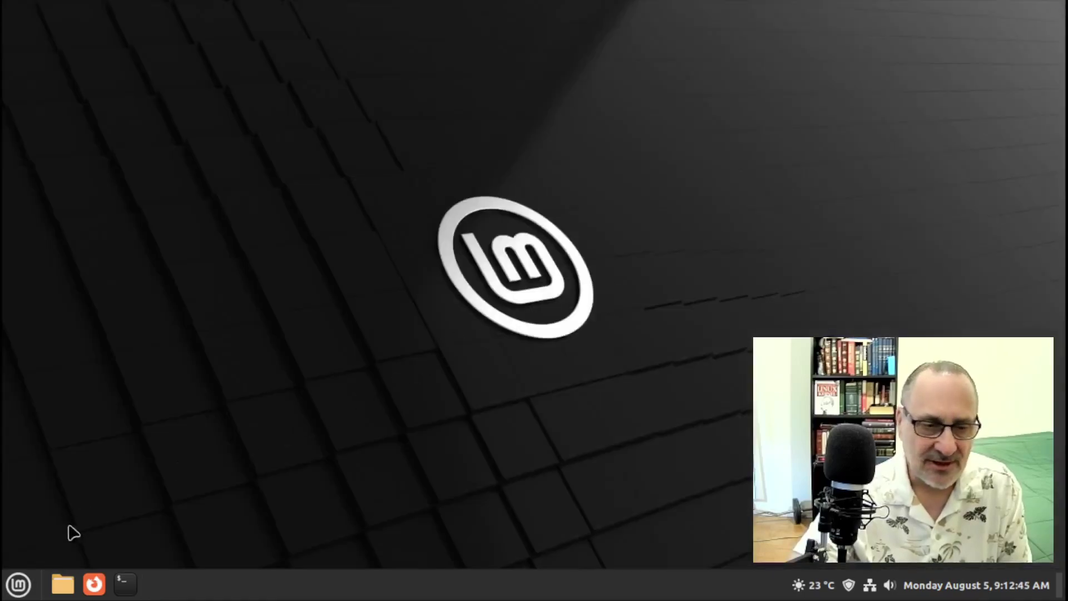
left_click(20, 584)
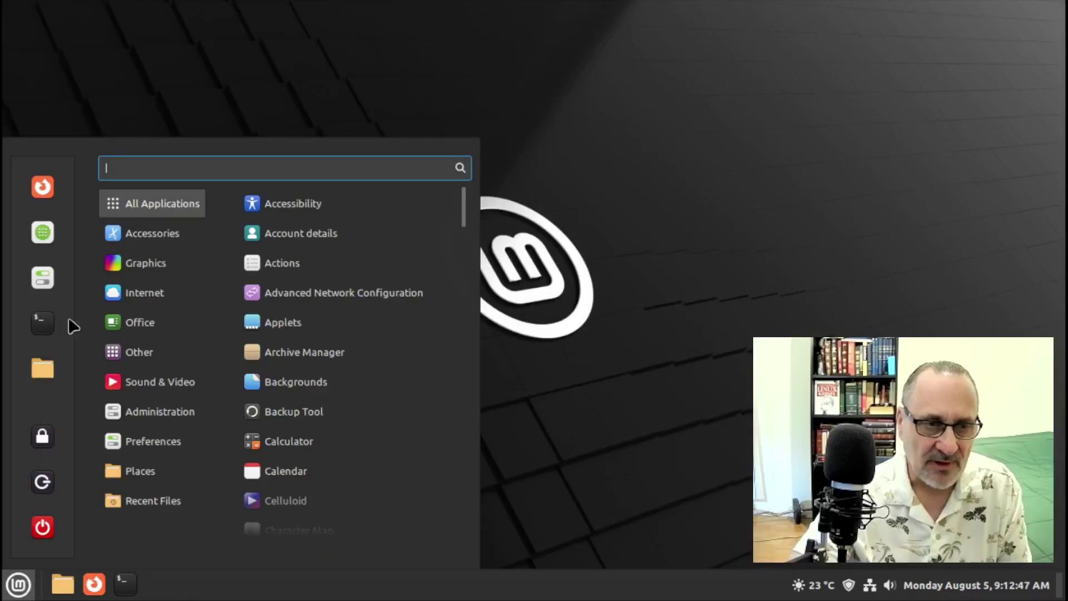
left_click(43, 232)
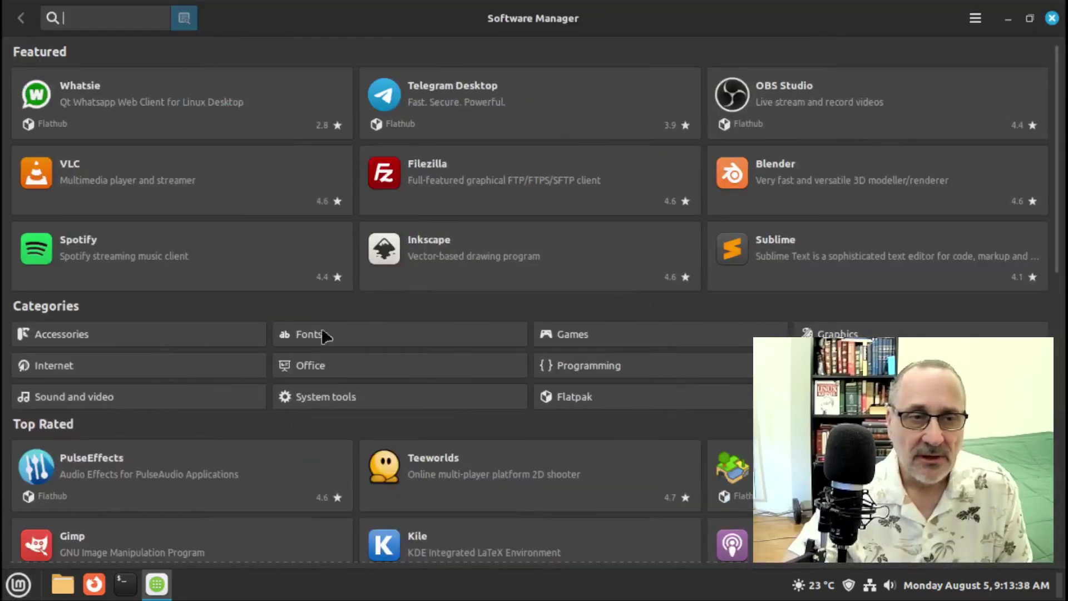
left_click(975, 18)
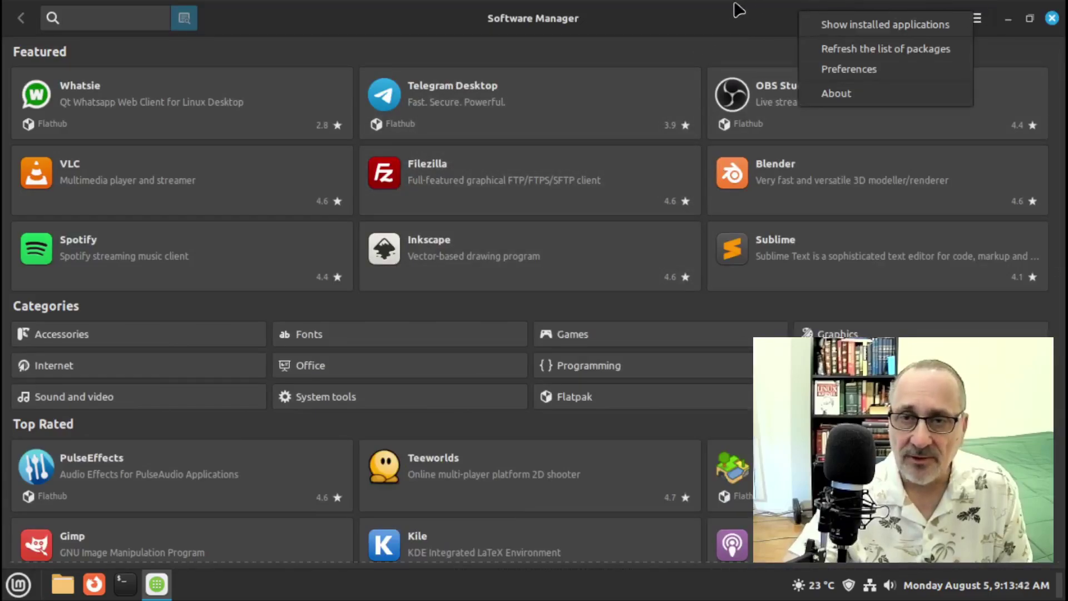
left_click(859, 70)
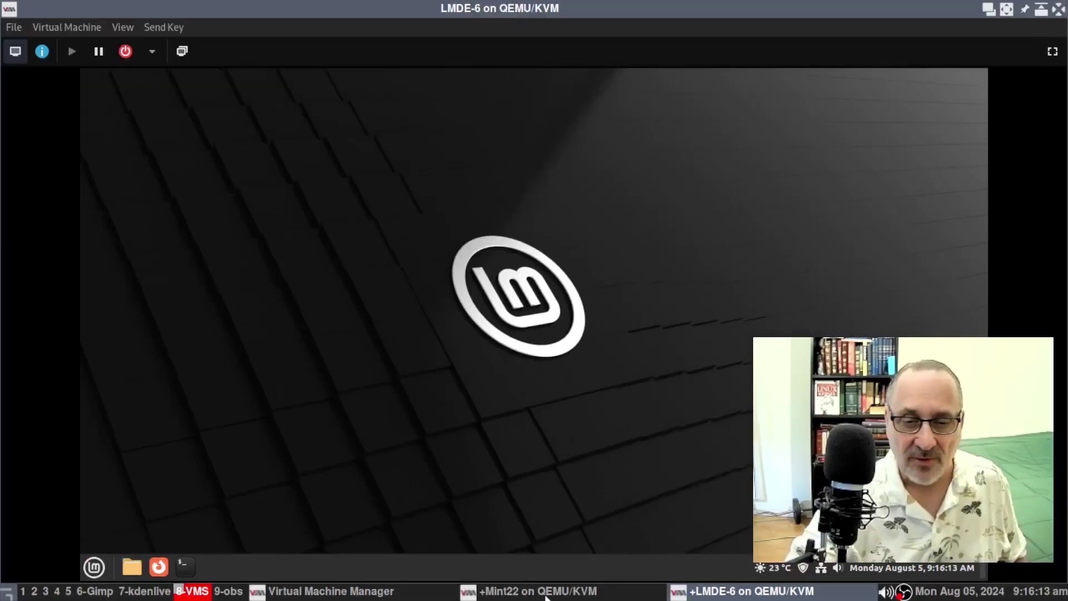
- Bring the Mint 22 VM full screen and run neofetch in a maximized terminal
left_click(545, 593)
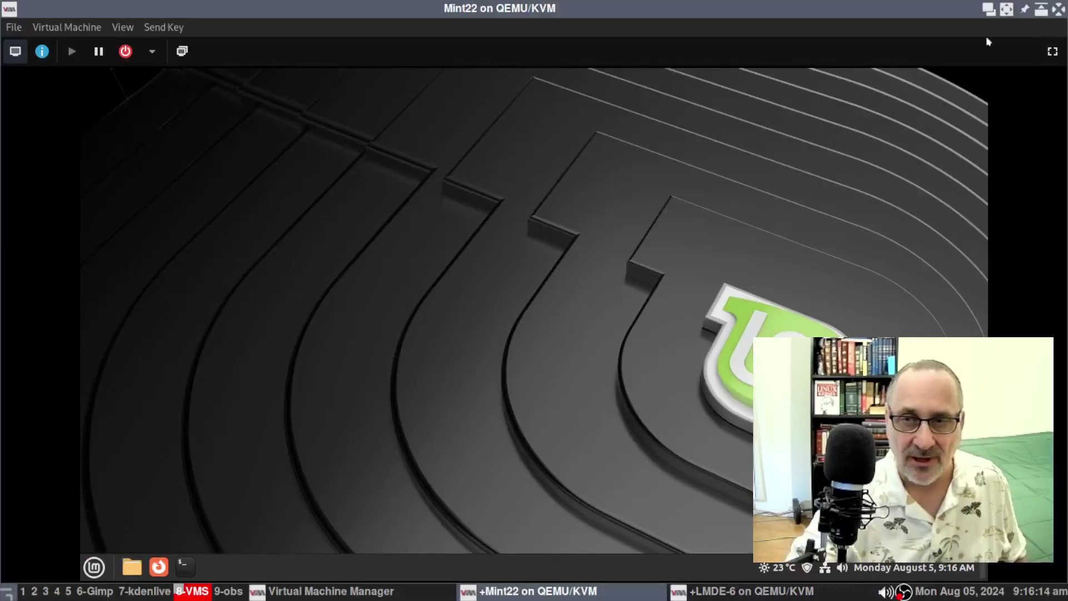
left_click(1052, 53)
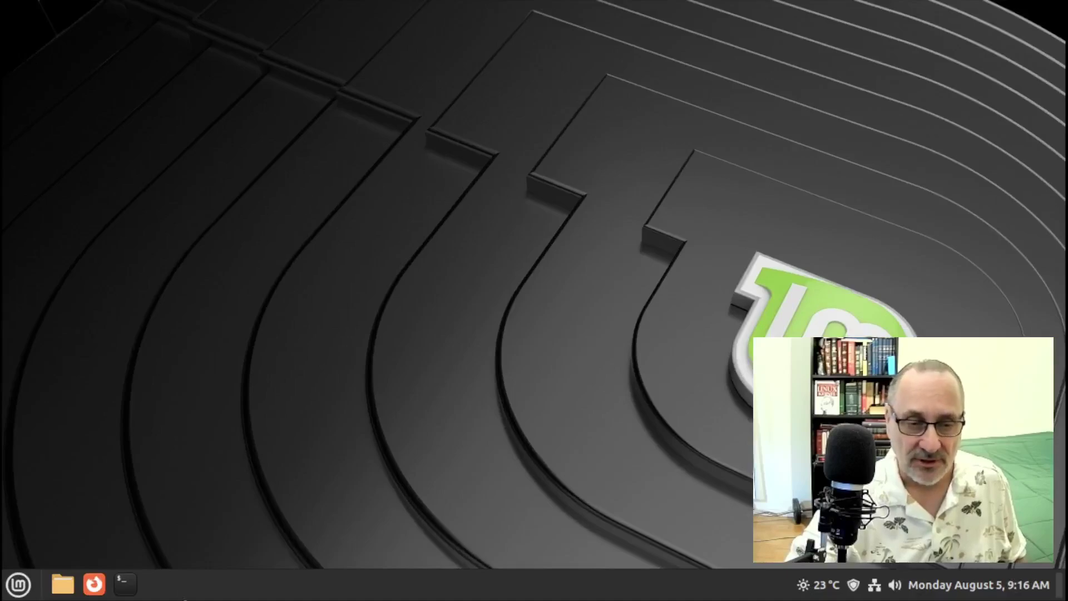
left_click(125, 583)
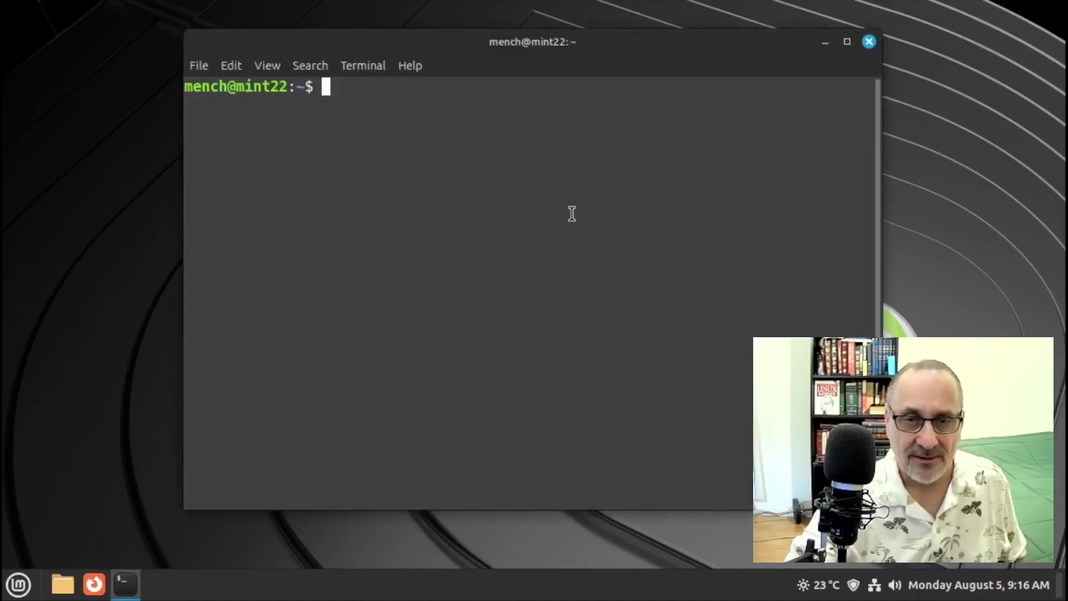
left_click(846, 44)
type("neofetch")
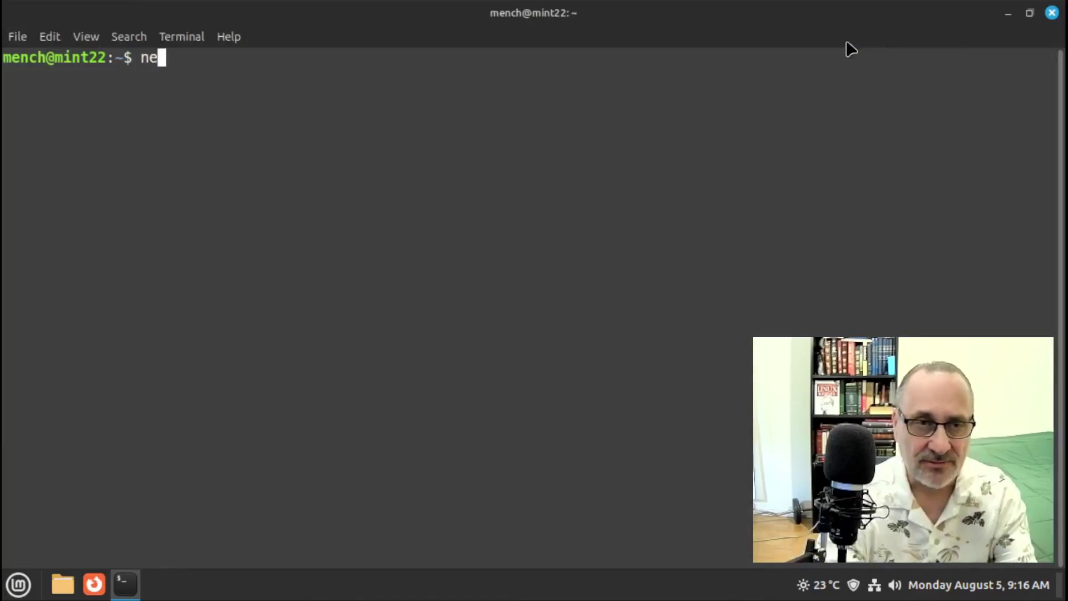
key("Return")
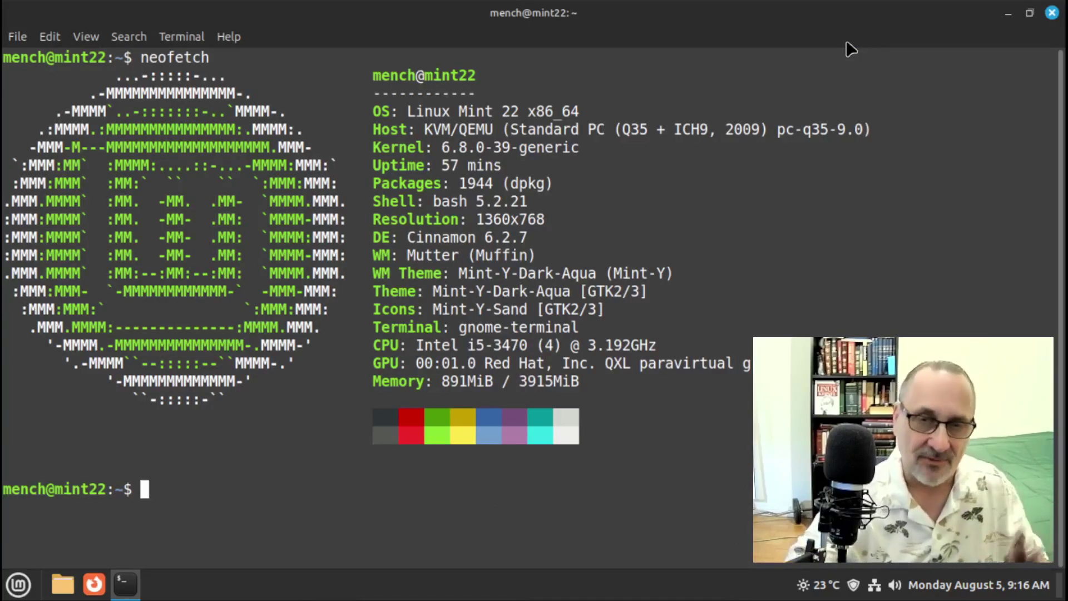
left_click(1051, 13)
- Browse the Wilma wallpaper collection in the desktop Backgrounds settings, then close them
right_click(375, 126)
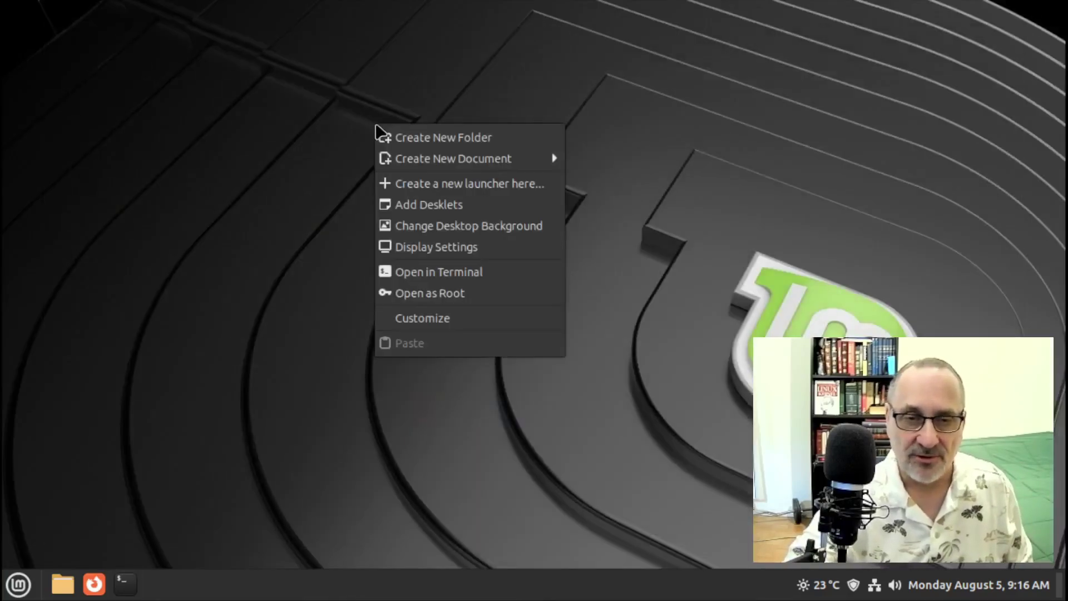
left_click(486, 230)
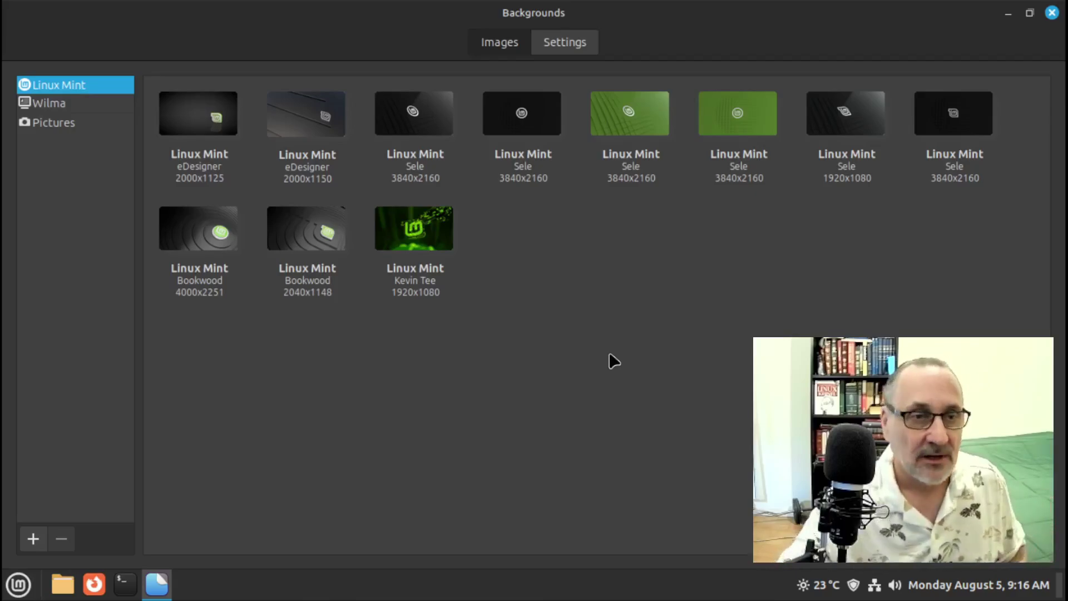
left_click(61, 106)
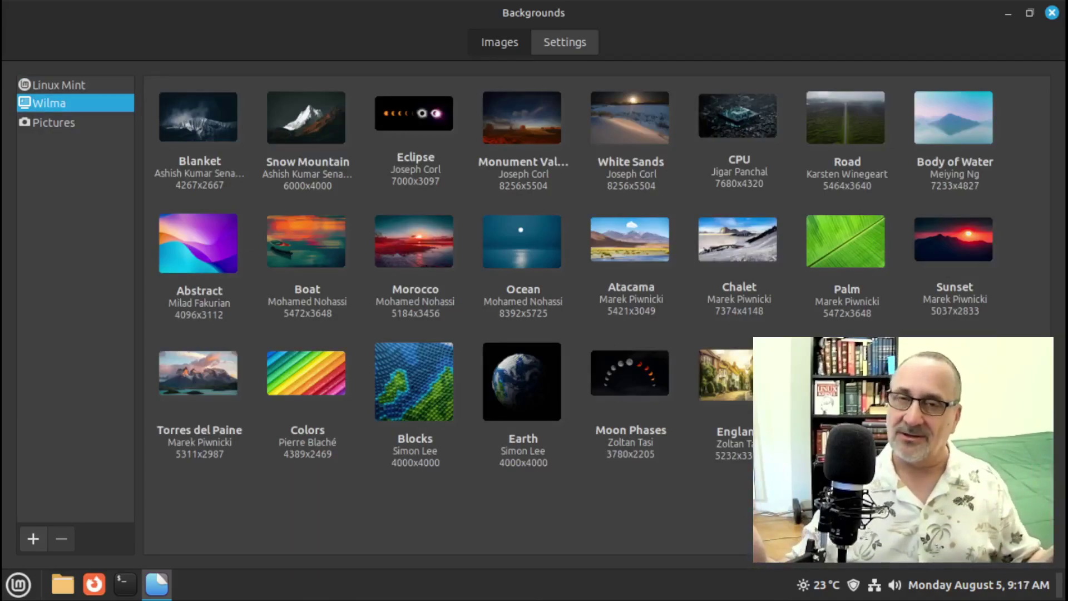
left_click(1051, 12)
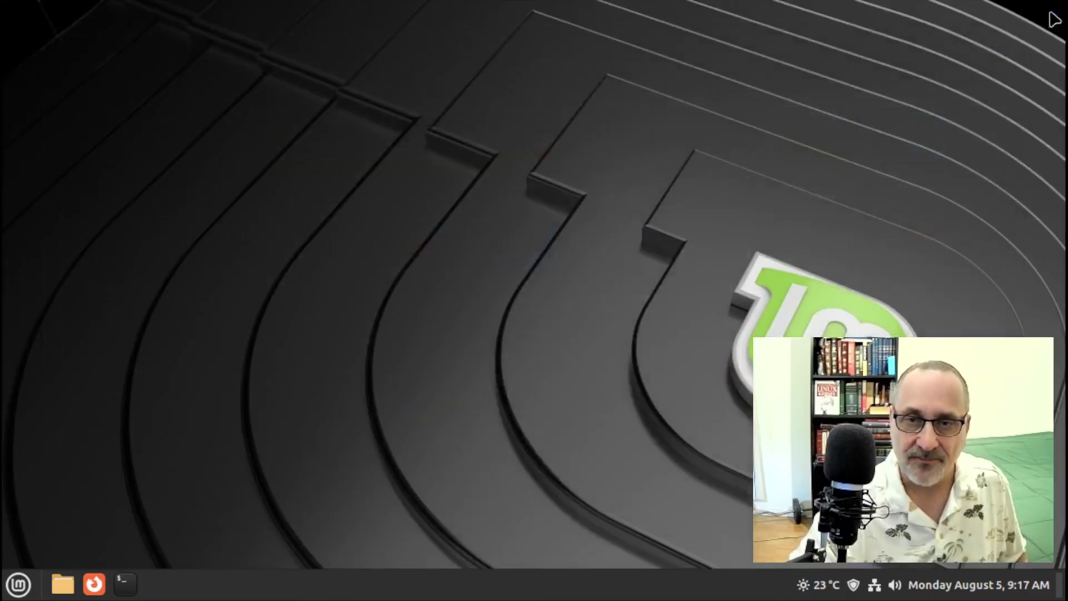
- Bring the LMDE 6 machine full screen and run neofetch in a maximized terminal
left_click(520, 14)
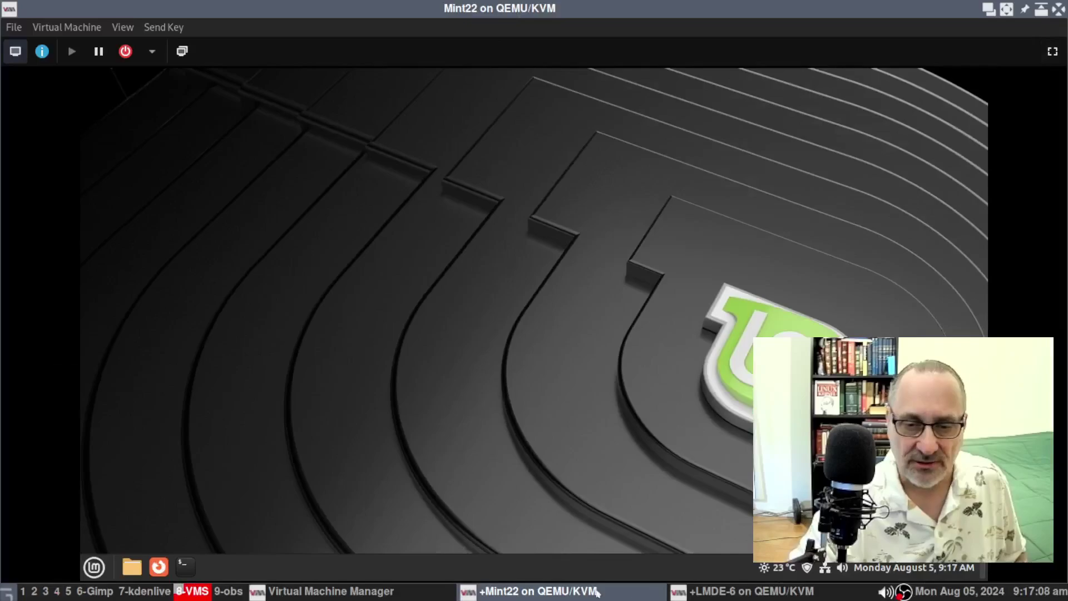
left_click(1051, 51)
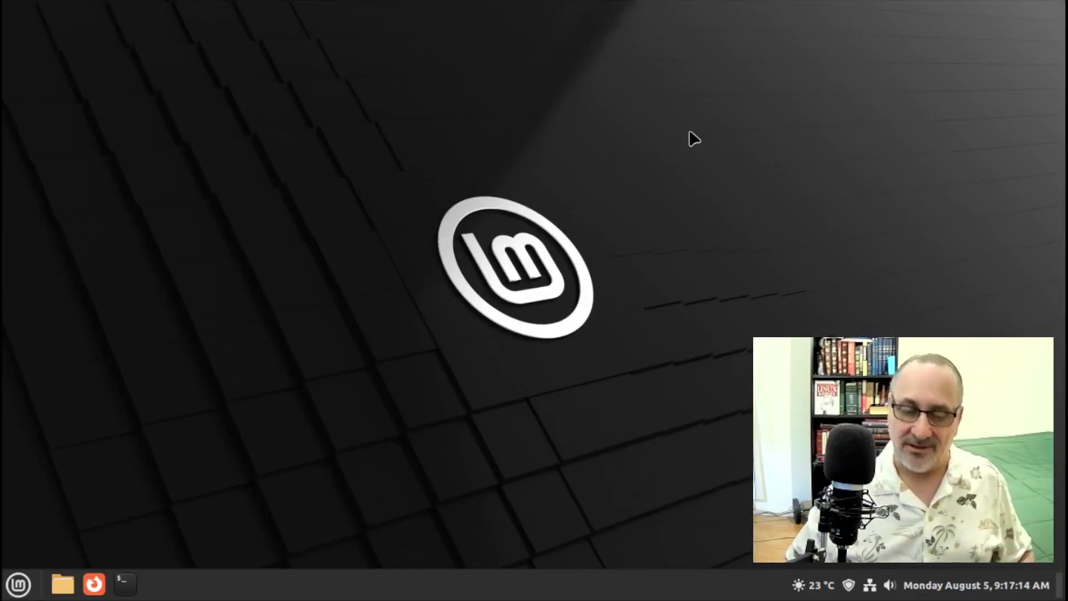
left_click(125, 583)
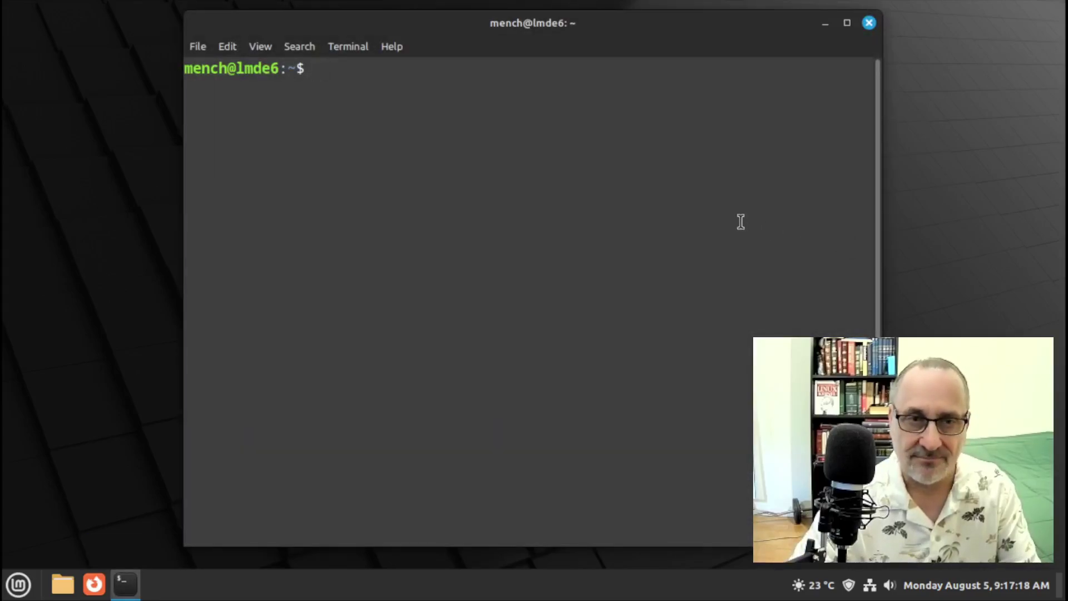
type("neofetch")
key("Return")
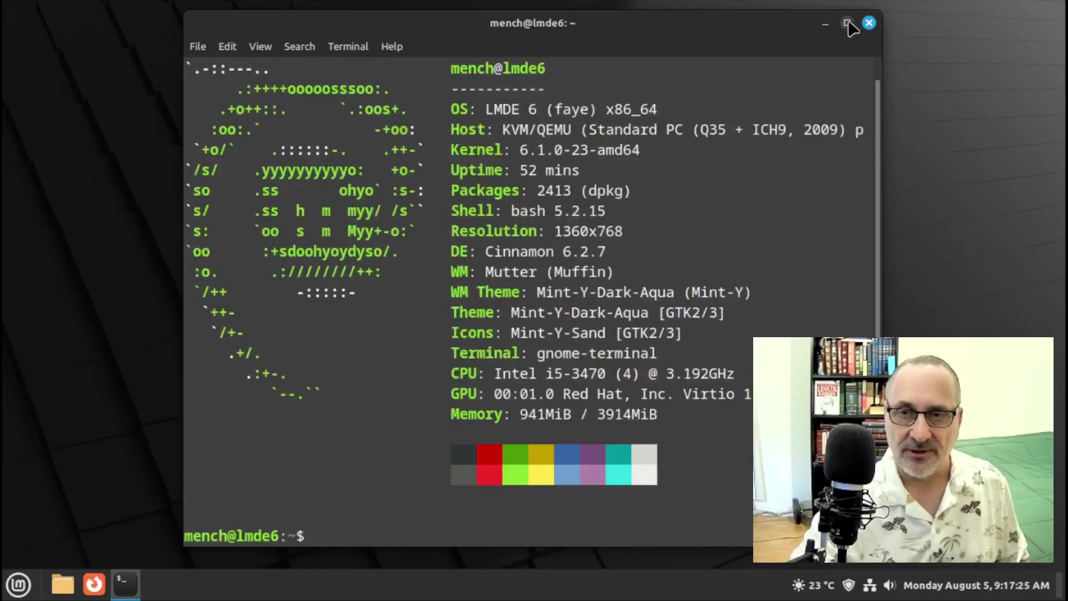
left_click(846, 22)
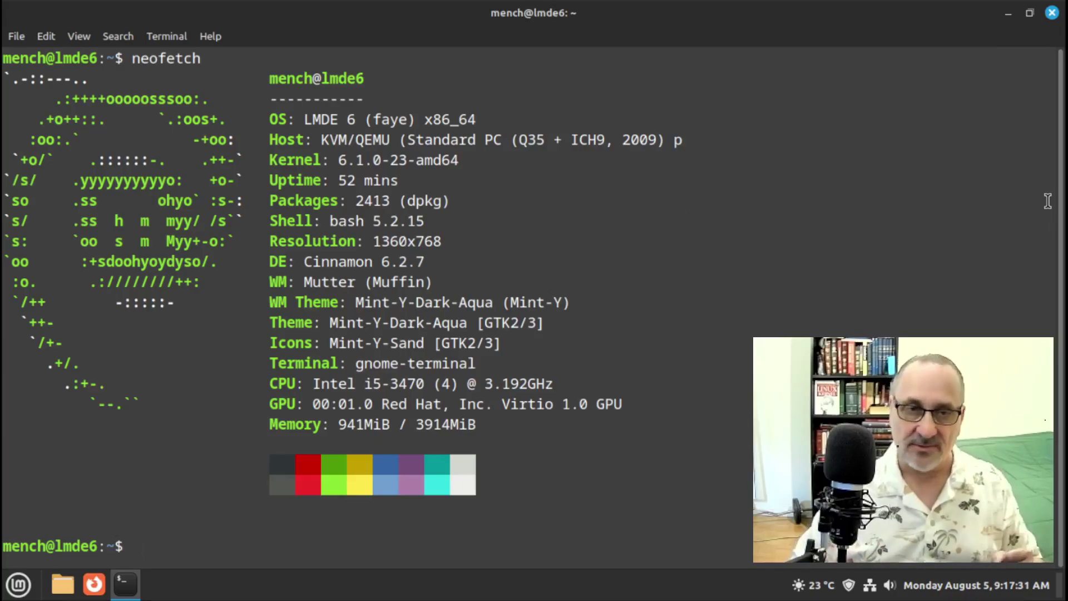
- Open the desktop Backgrounds settings maximized and show the Wilma wallpaper collection
right_click(281, 206)
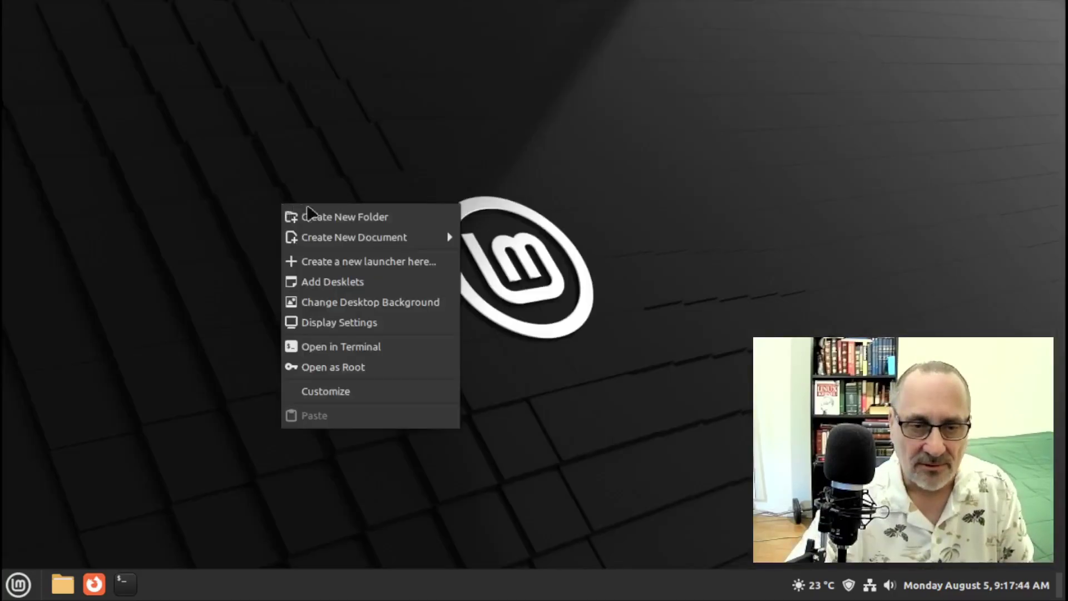
left_click(368, 304)
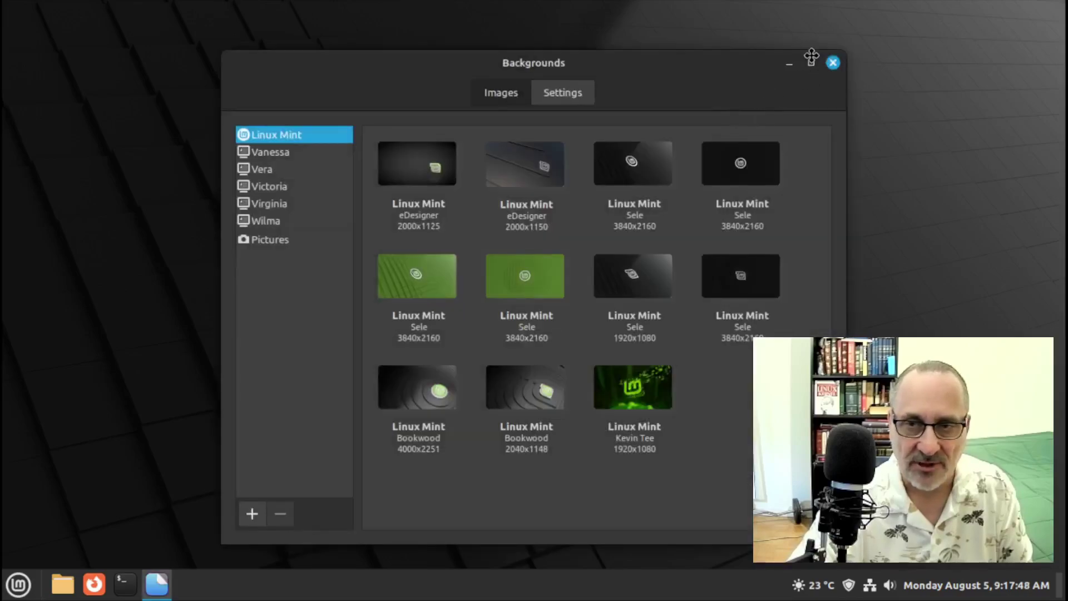
left_click(811, 60)
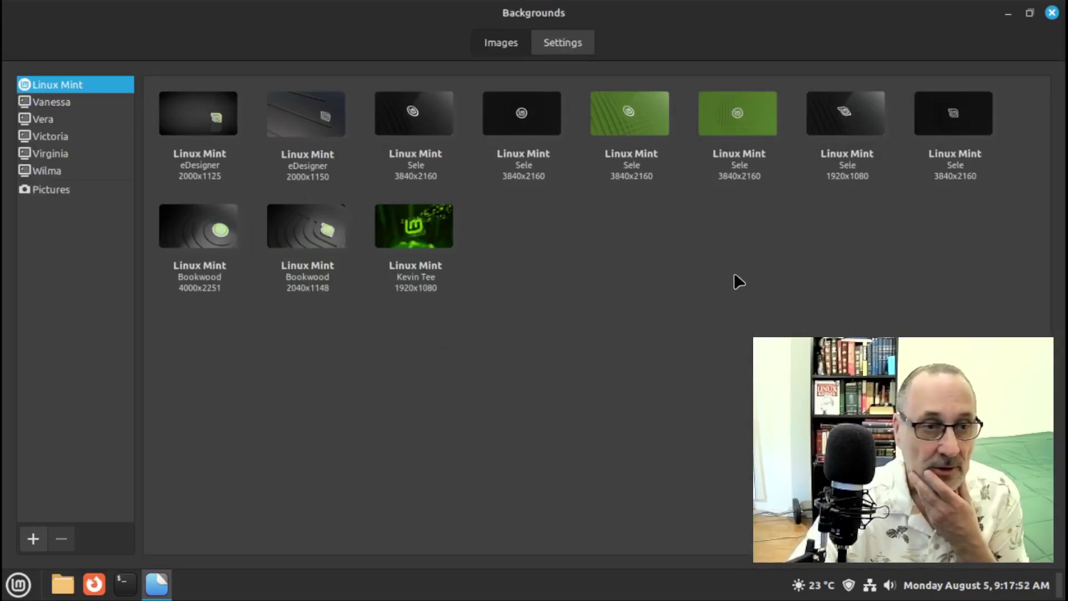
left_click(55, 173)
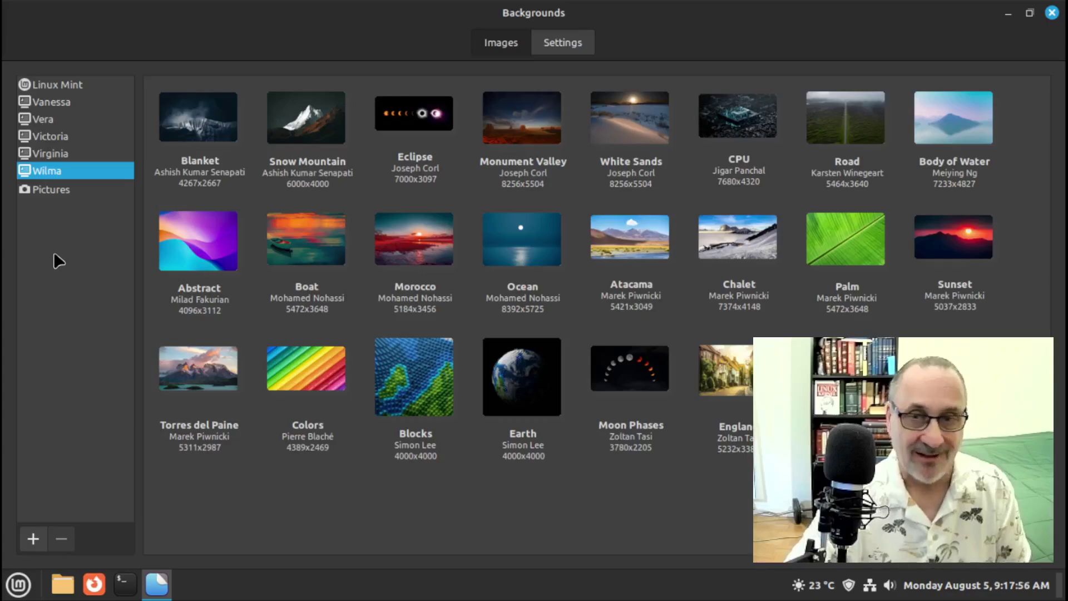